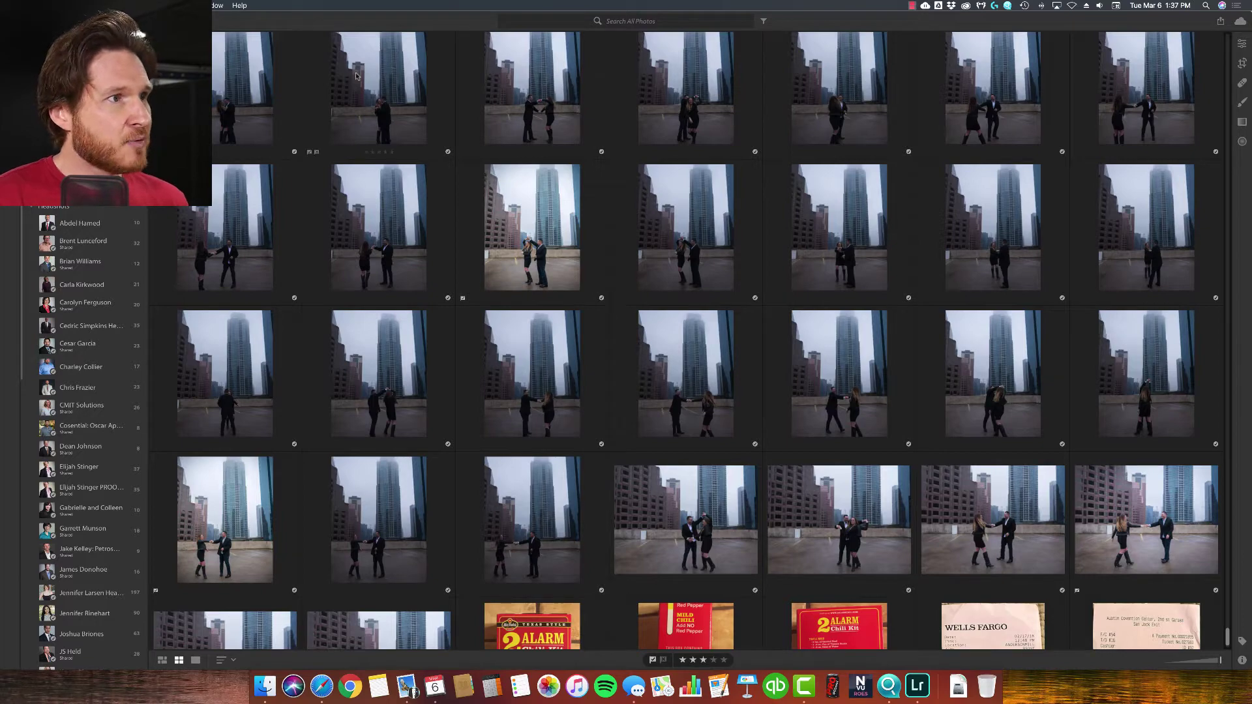
- Review the original 2015-09-04 shoot files, then scroll the Albums sidebar to the Commercial folder
{"action": "left_click", "coordinate": [268, 684]}
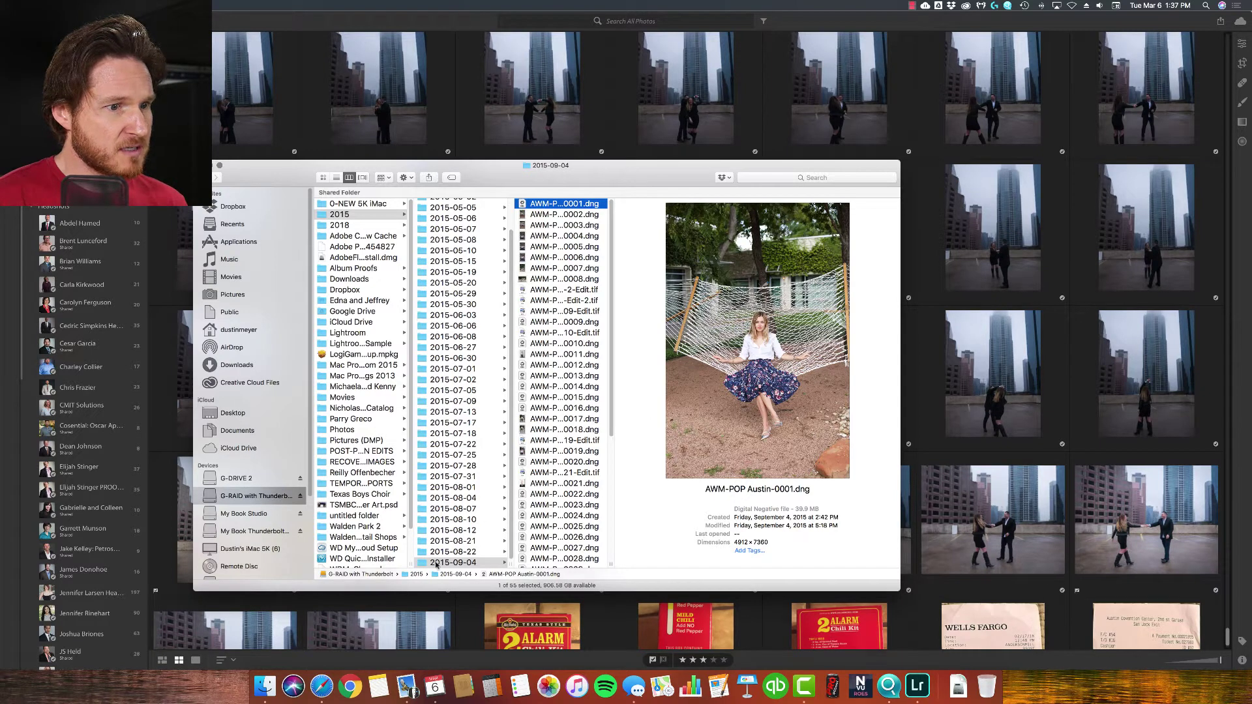
{"action": "key", "text": "super+w"}
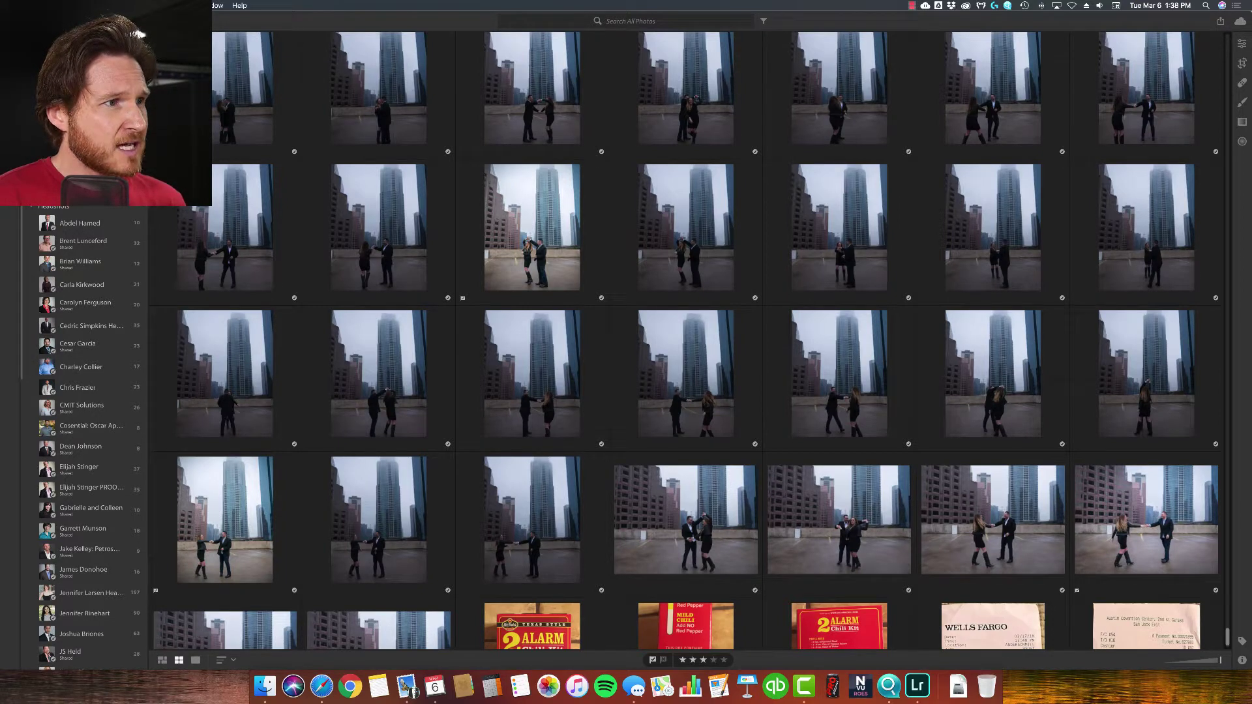
{"action": "scroll", "coordinate": [88, 392], "scroll_direction": "up", "scroll_amount": 10}
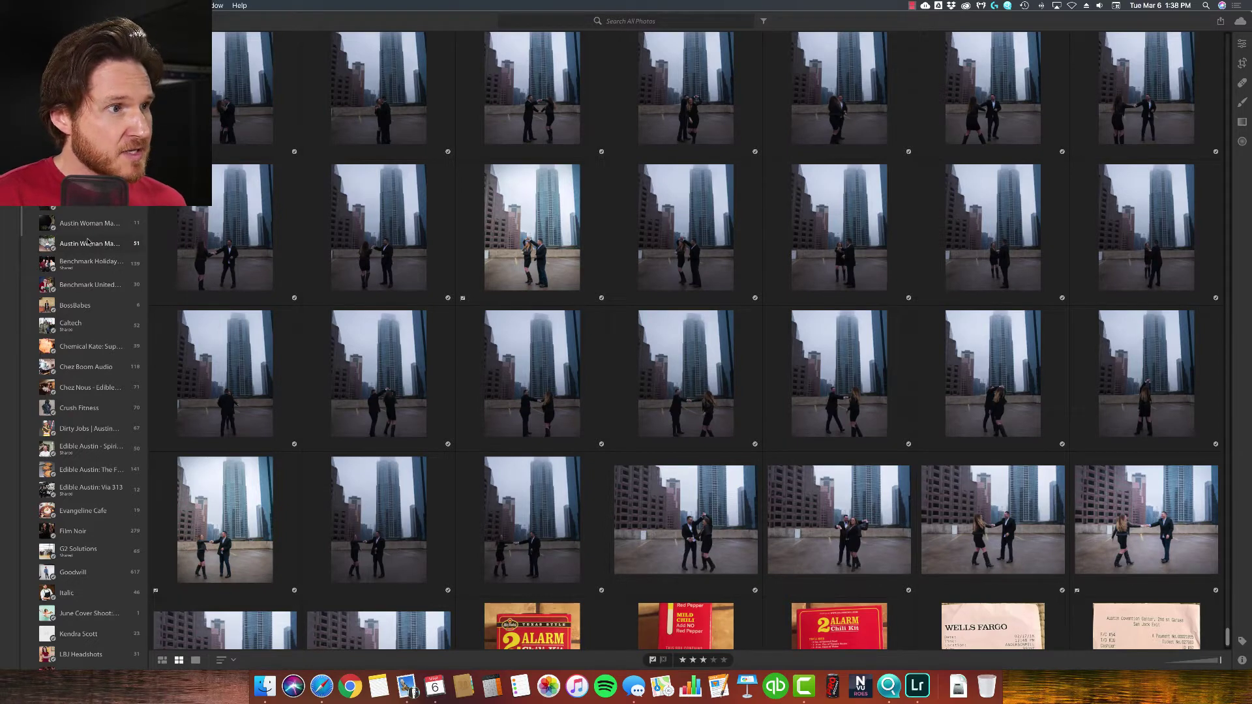
{"action": "scroll", "coordinate": [90, 241], "scroll_direction": "down", "scroll_amount": 6}
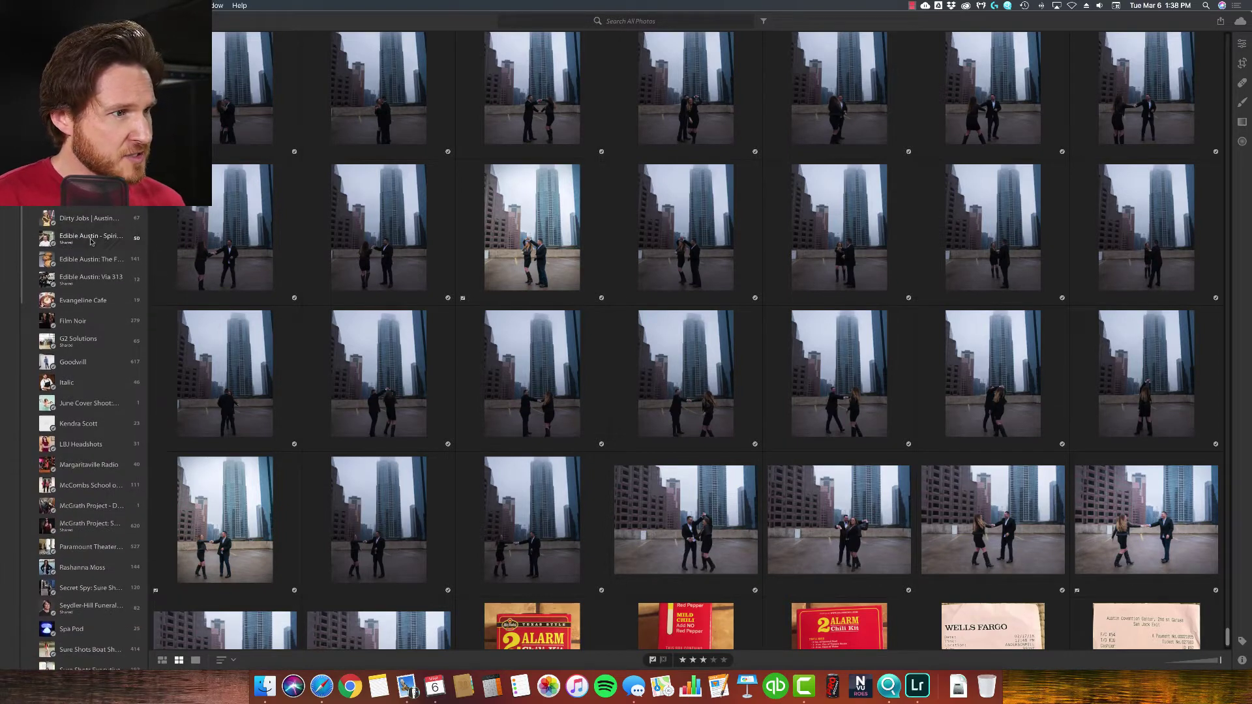
{"action": "scroll", "coordinate": [92, 241], "scroll_direction": "down", "scroll_amount": 4}
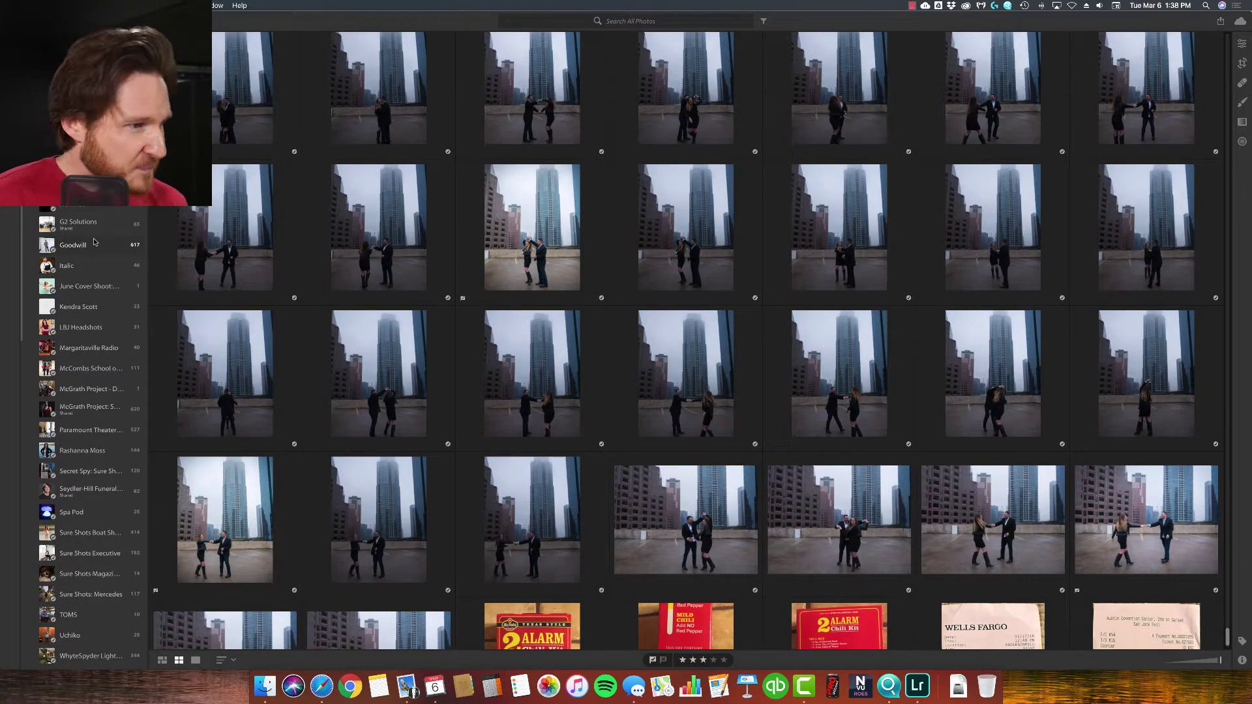
{"action": "scroll", "coordinate": [94, 243], "scroll_direction": "down", "scroll_amount": 2}
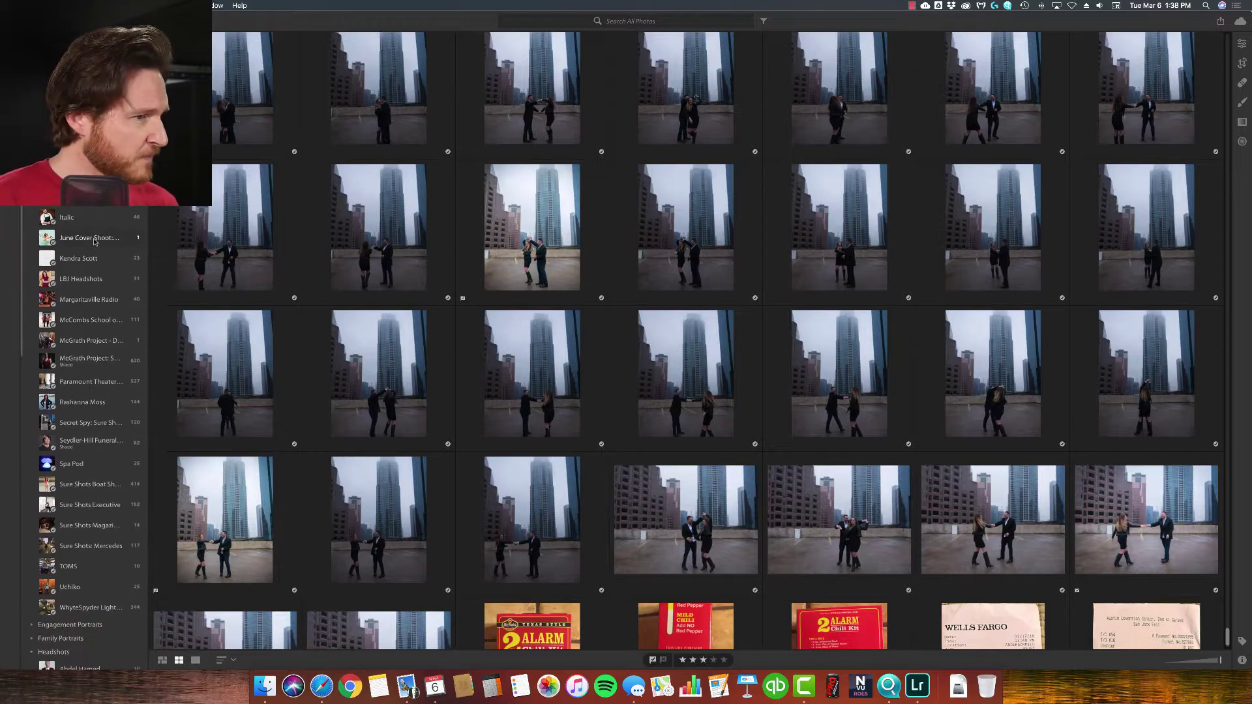
{"action": "scroll", "coordinate": [94, 240], "scroll_direction": "up", "scroll_amount": 7}
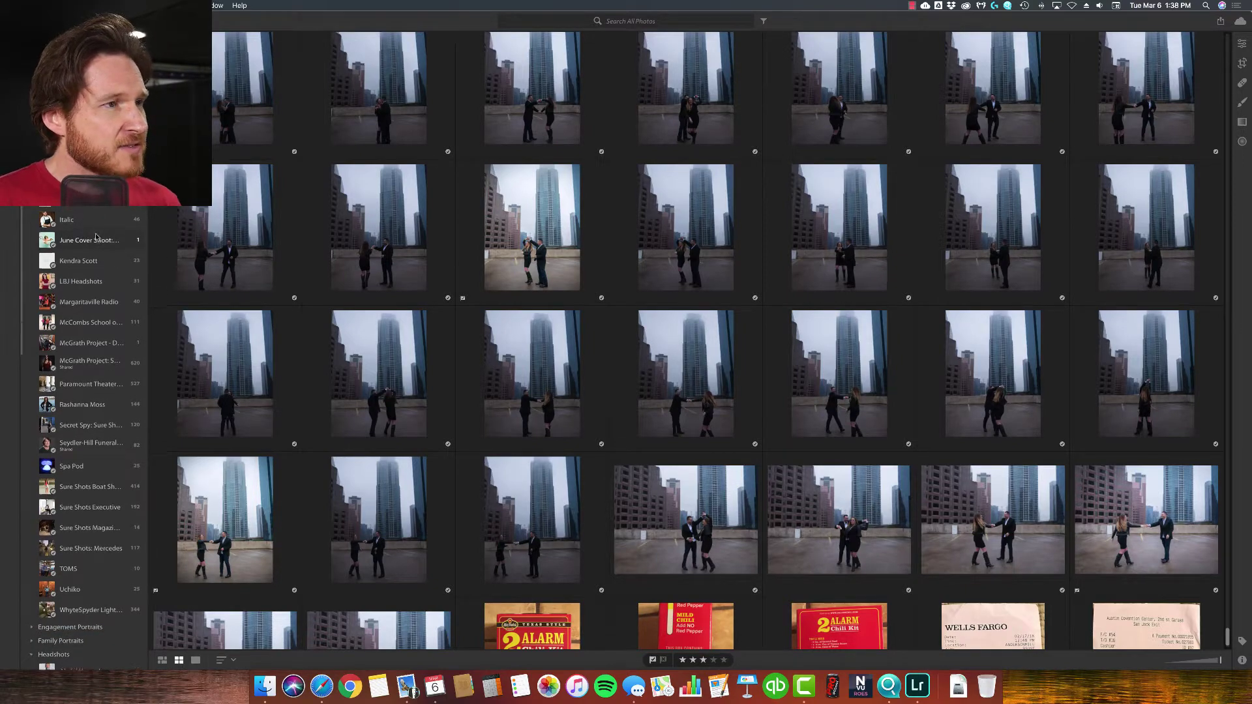
{"action": "scroll", "coordinate": [96, 238], "scroll_direction": "up", "scroll_amount": 7}
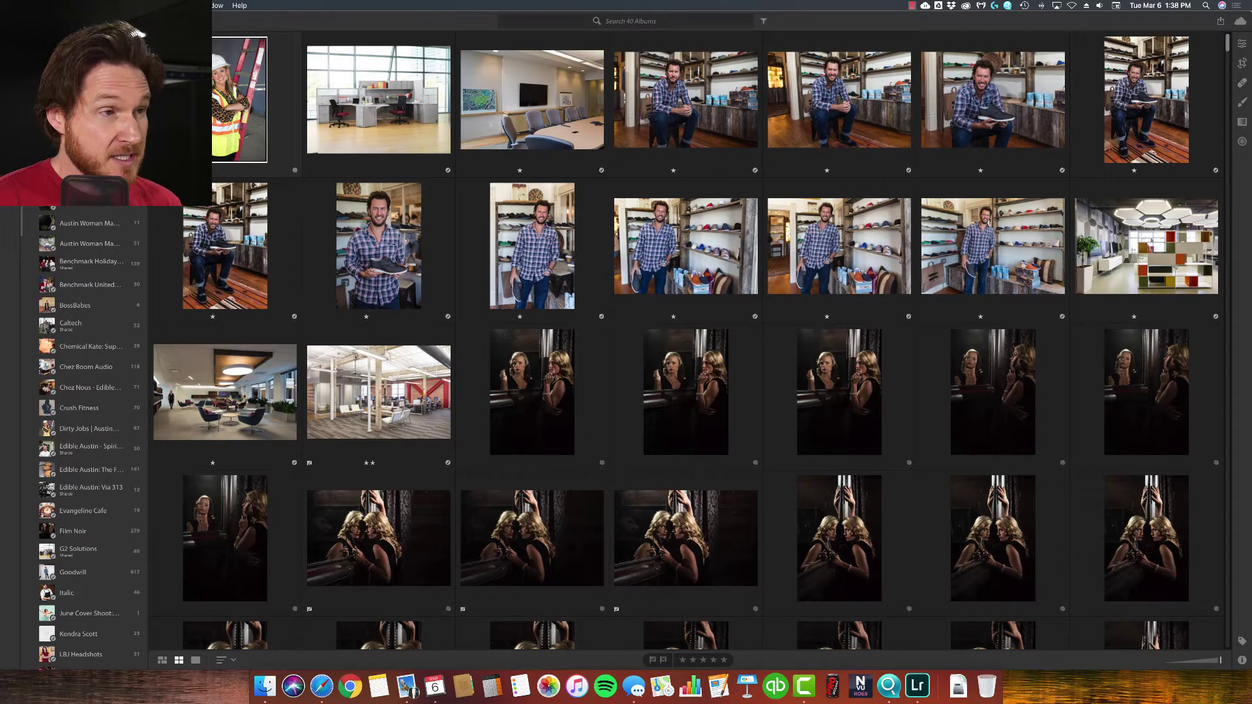
- Create a new album named 'AWW - Test' inside the Commercial folder
{"action": "key", "text": "super+n"}
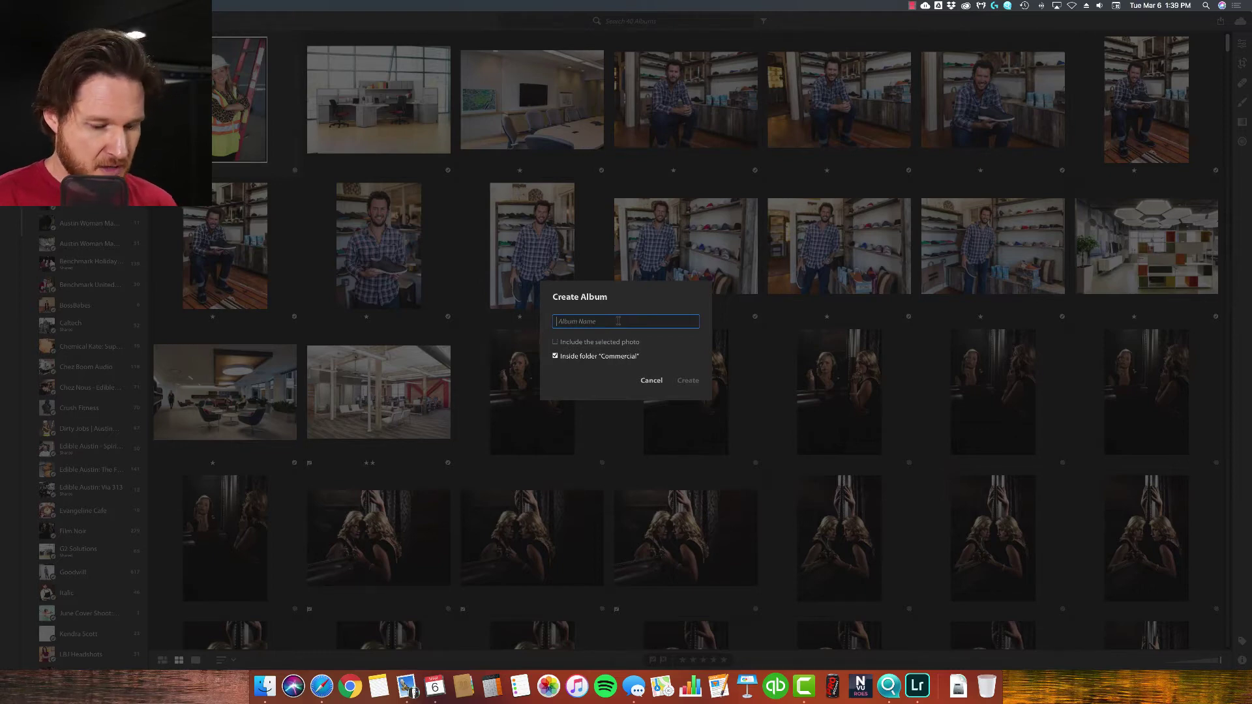
{"action": "type", "text": "AWW"}
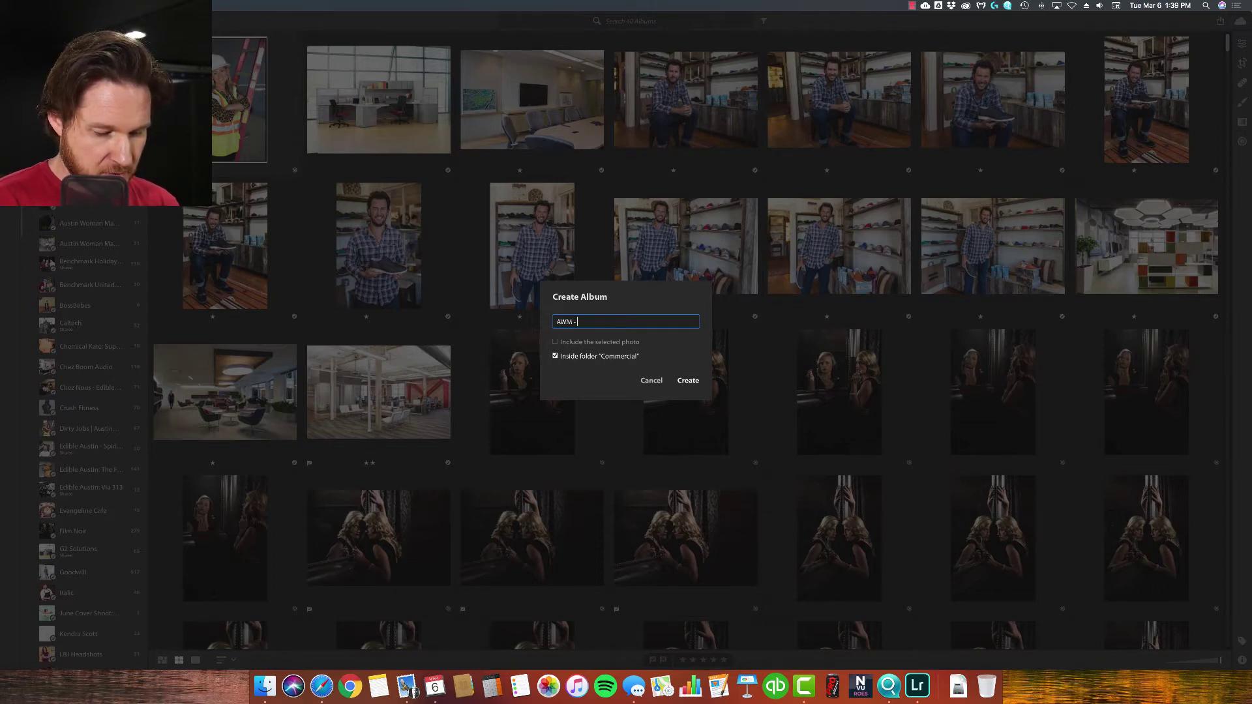
{"action": "type", "text": "- Test"}
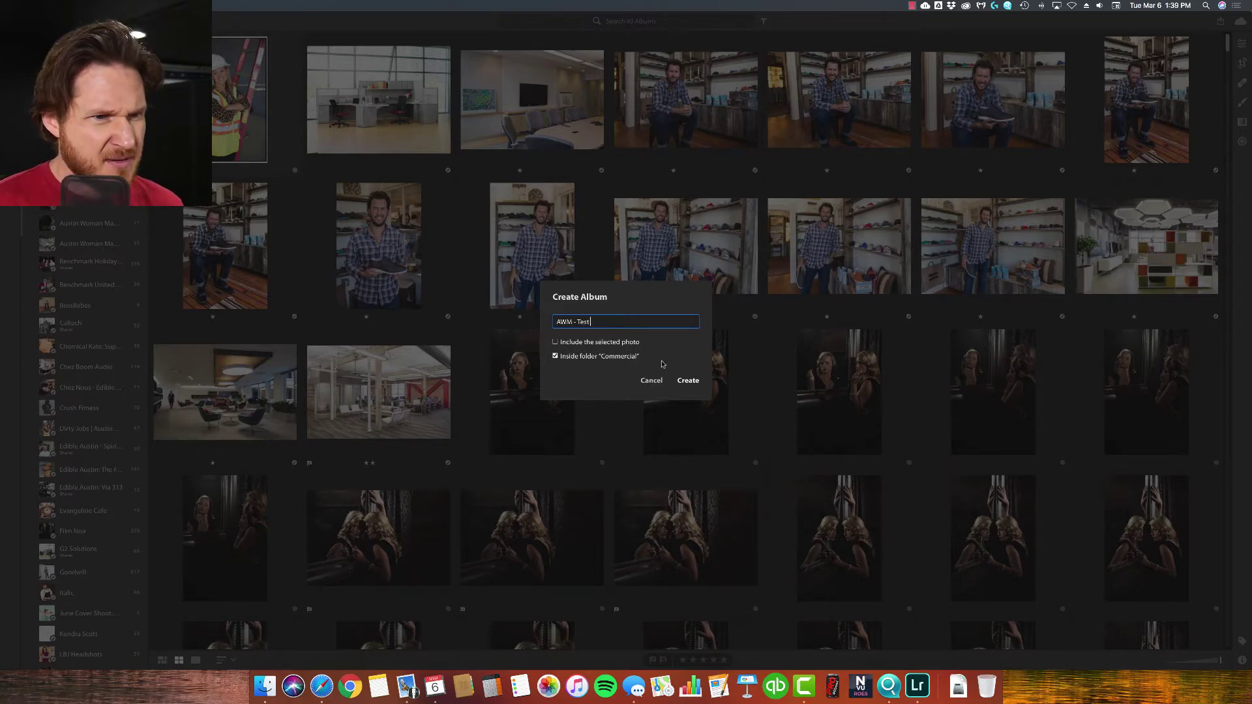
{"action": "left_click", "coordinate": [687, 382]}
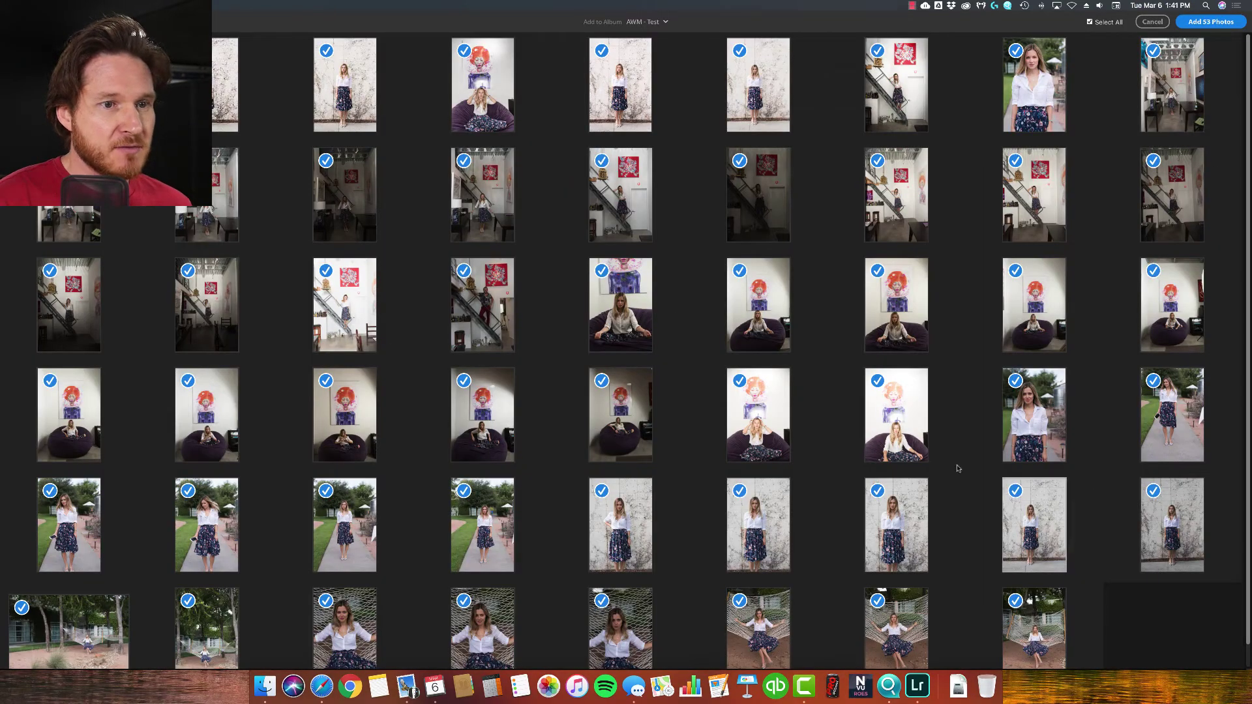
- Add all 53 checked photos to the AWW - Test album
{"action": "scroll", "coordinate": [792, 464], "scroll_direction": "down", "scroll_amount": 1}
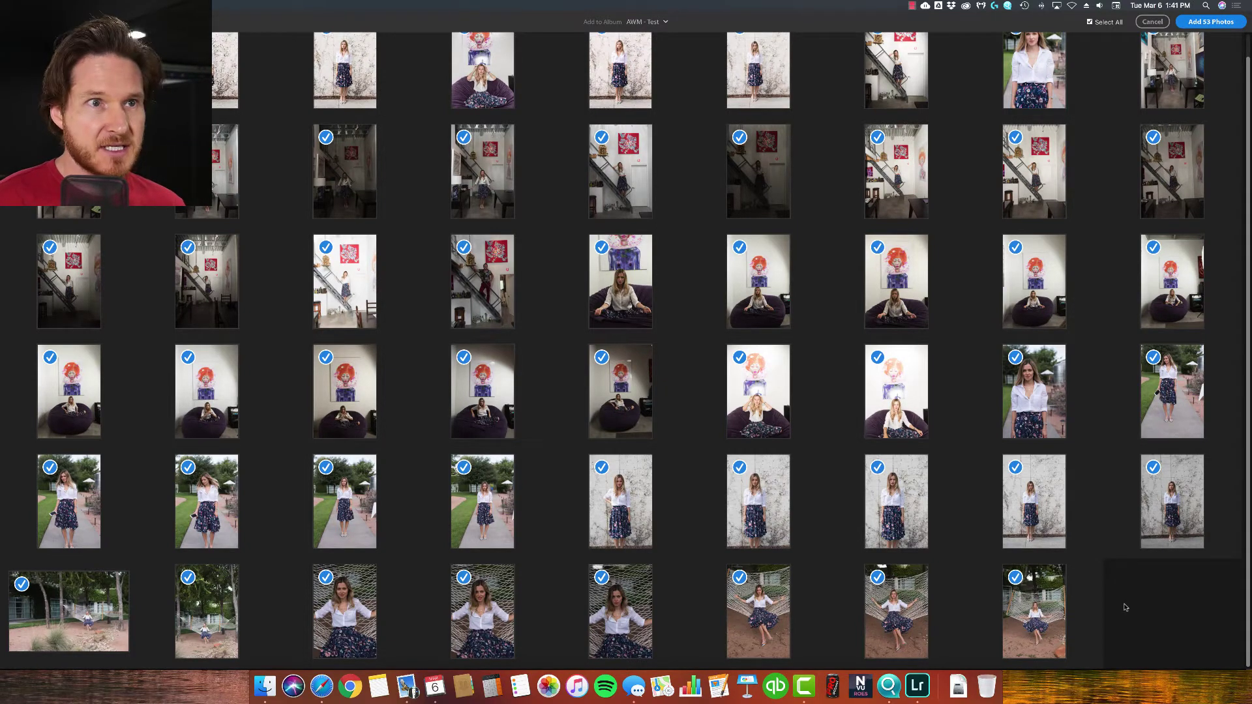
{"action": "left_click", "coordinate": [1204, 23]}
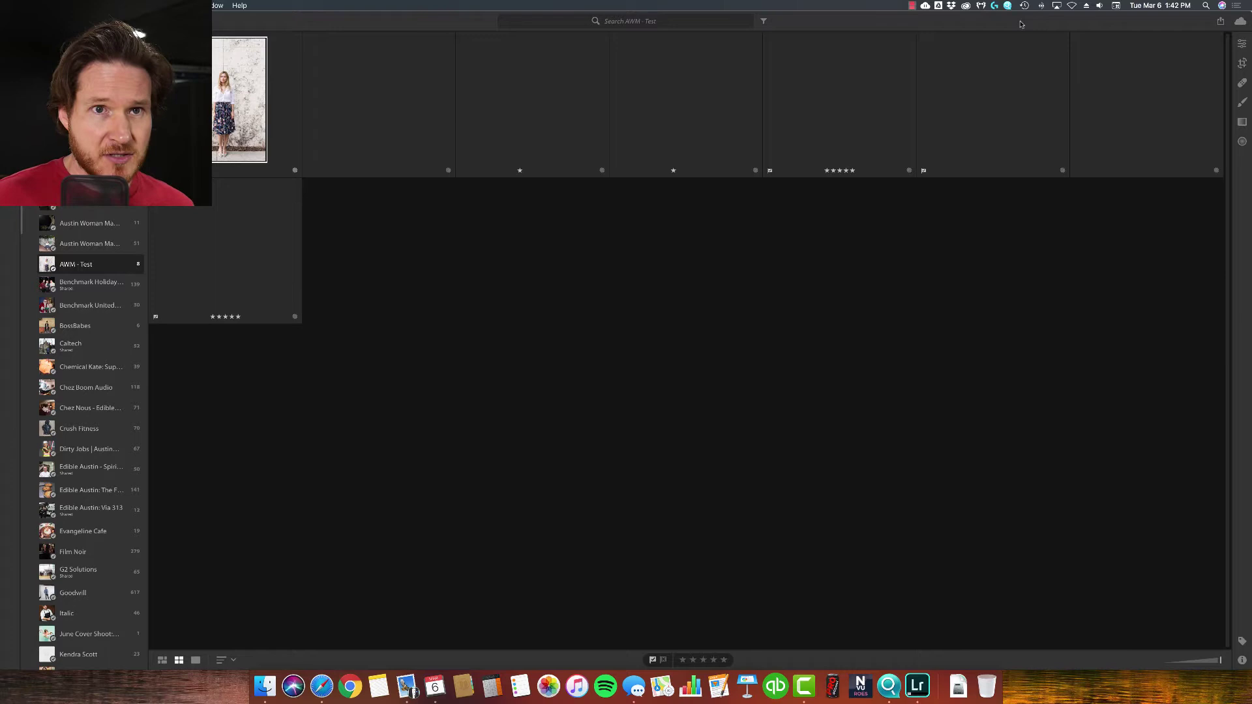
- Show the Cloud Storage panel with the sync status of the 52 syncing photos
{"action": "left_click", "coordinate": [1241, 22]}
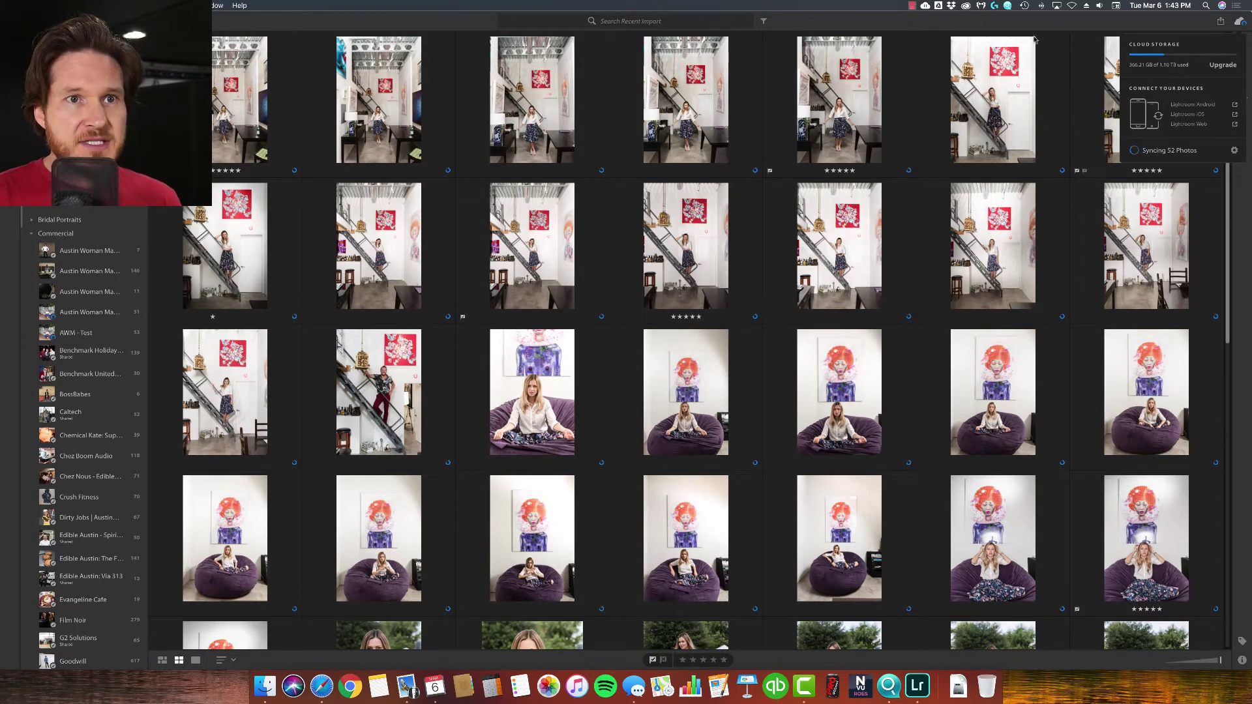
- Dismiss the cloud status, recheck sync progress, then close it again
{"action": "left_click", "coordinate": [1011, 27]}
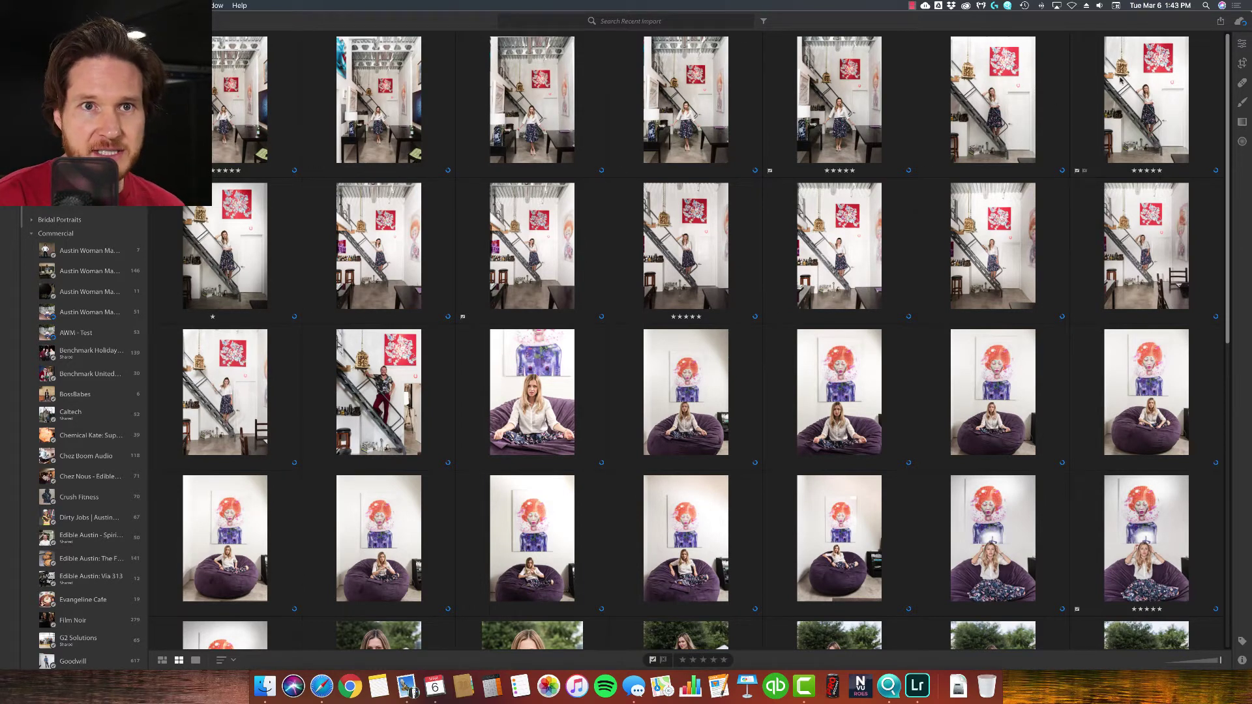
{"action": "left_click", "coordinate": [1242, 23]}
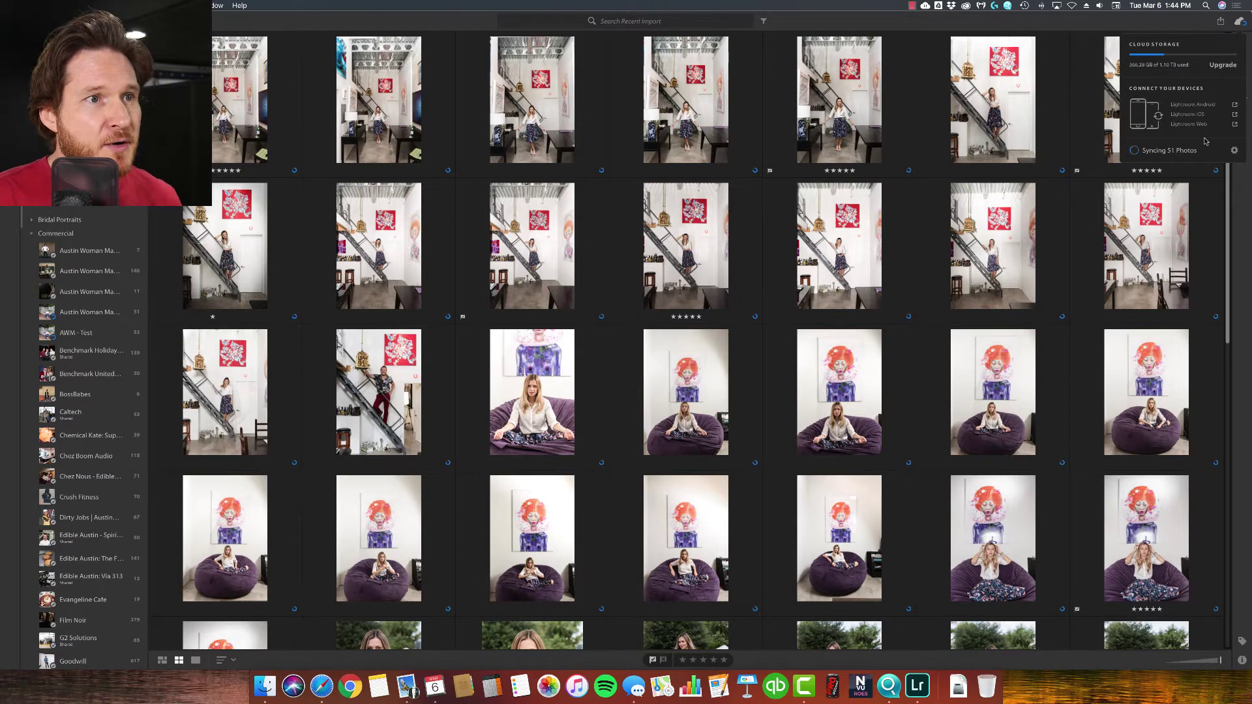
{"action": "left_click", "coordinate": [909, 38]}
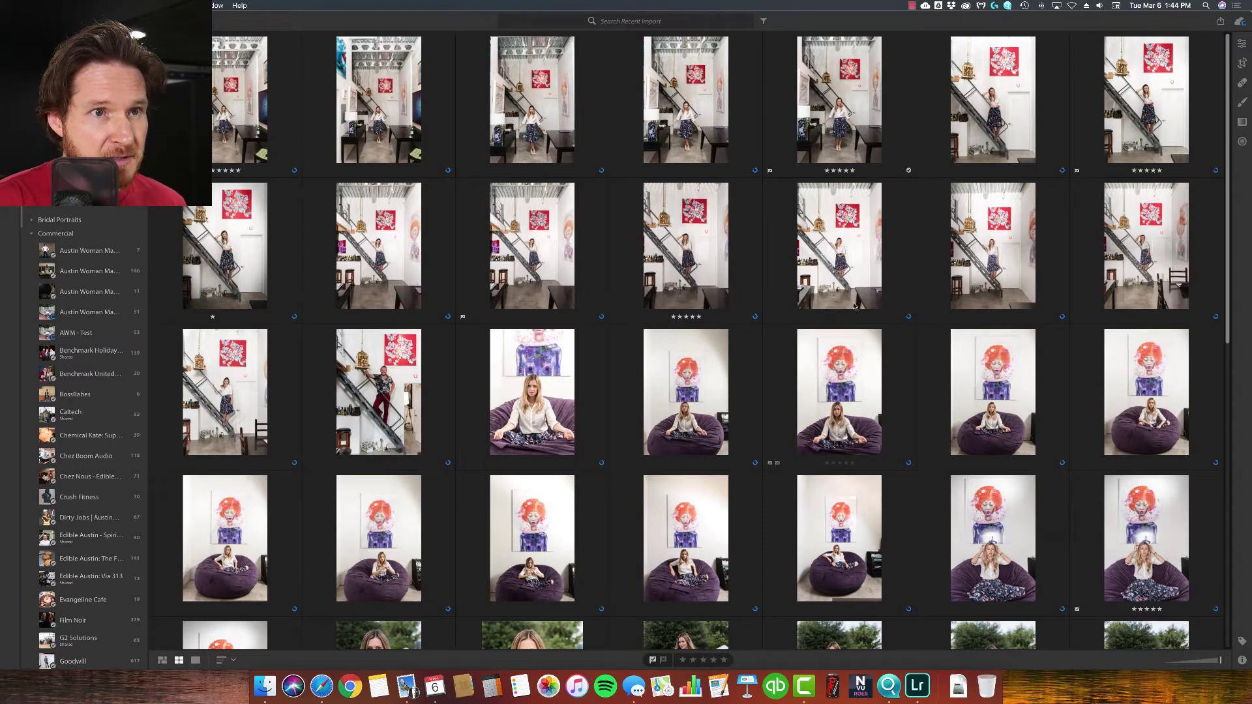
- Filter to five-star photos and open the beanbag portrait under the red-haired painting for editing
{"action": "left_click", "coordinate": [763, 20]}
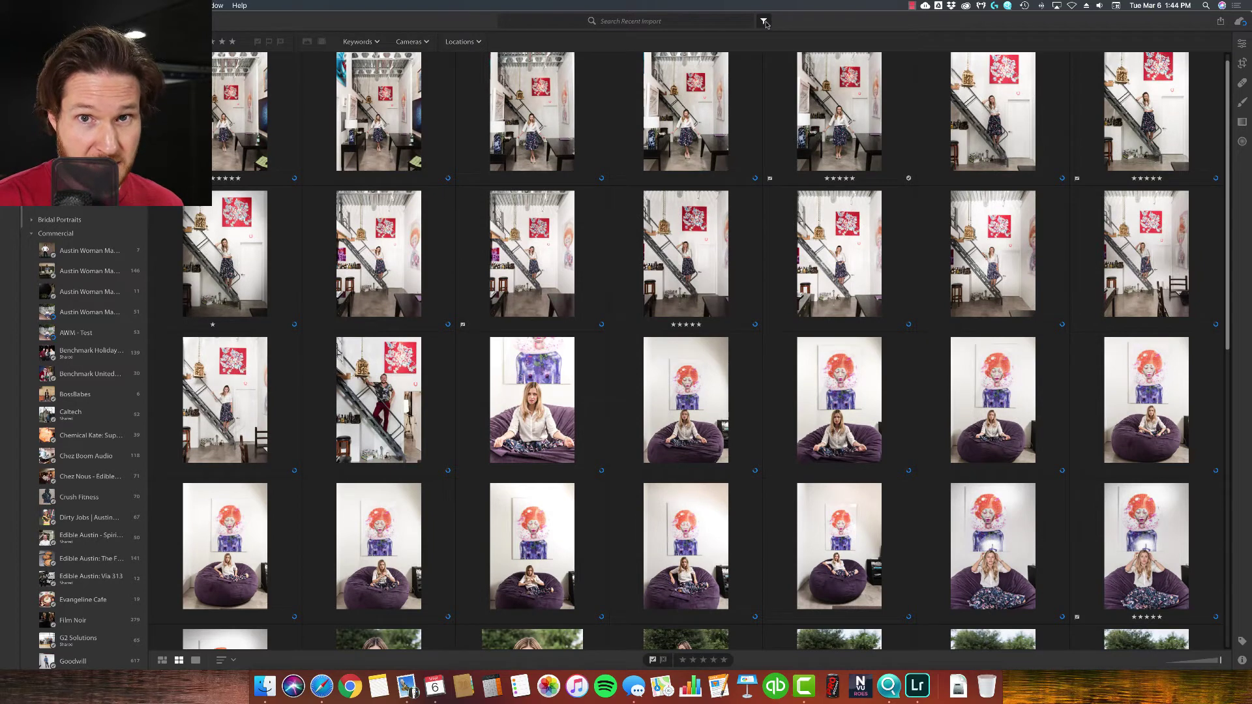
{"action": "left_click", "coordinate": [257, 43]}
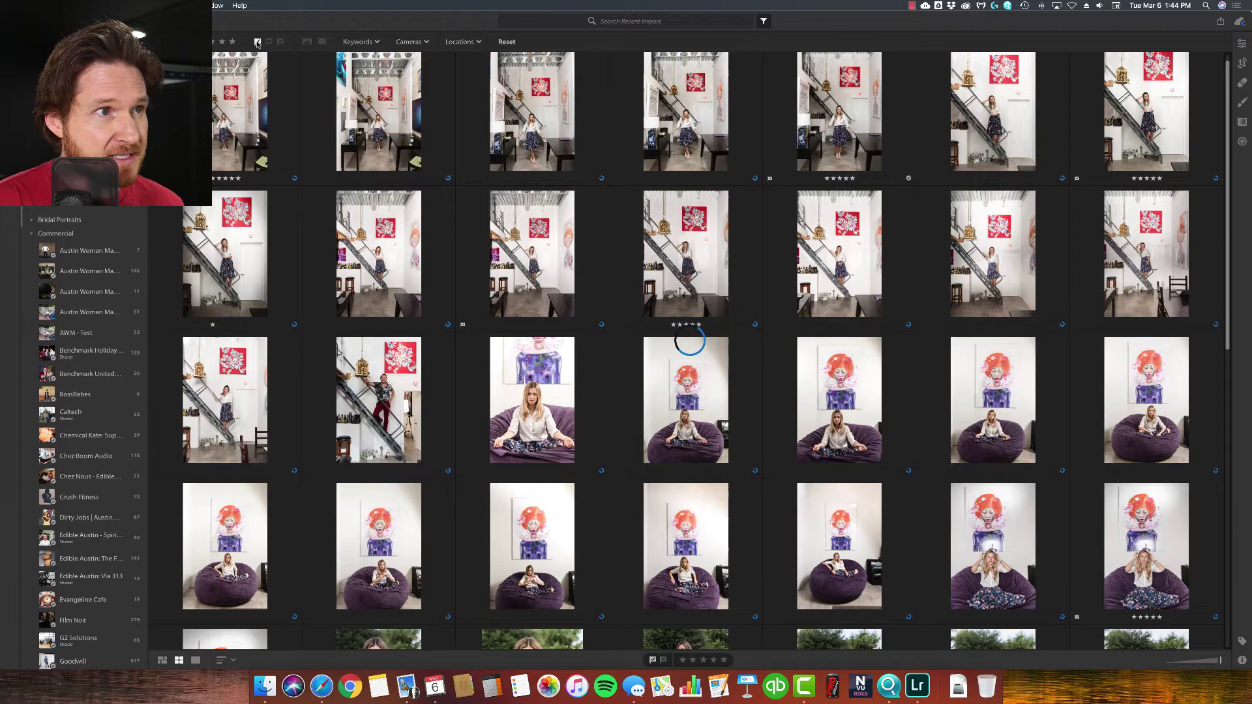
{"action": "key", "text": "Left"}
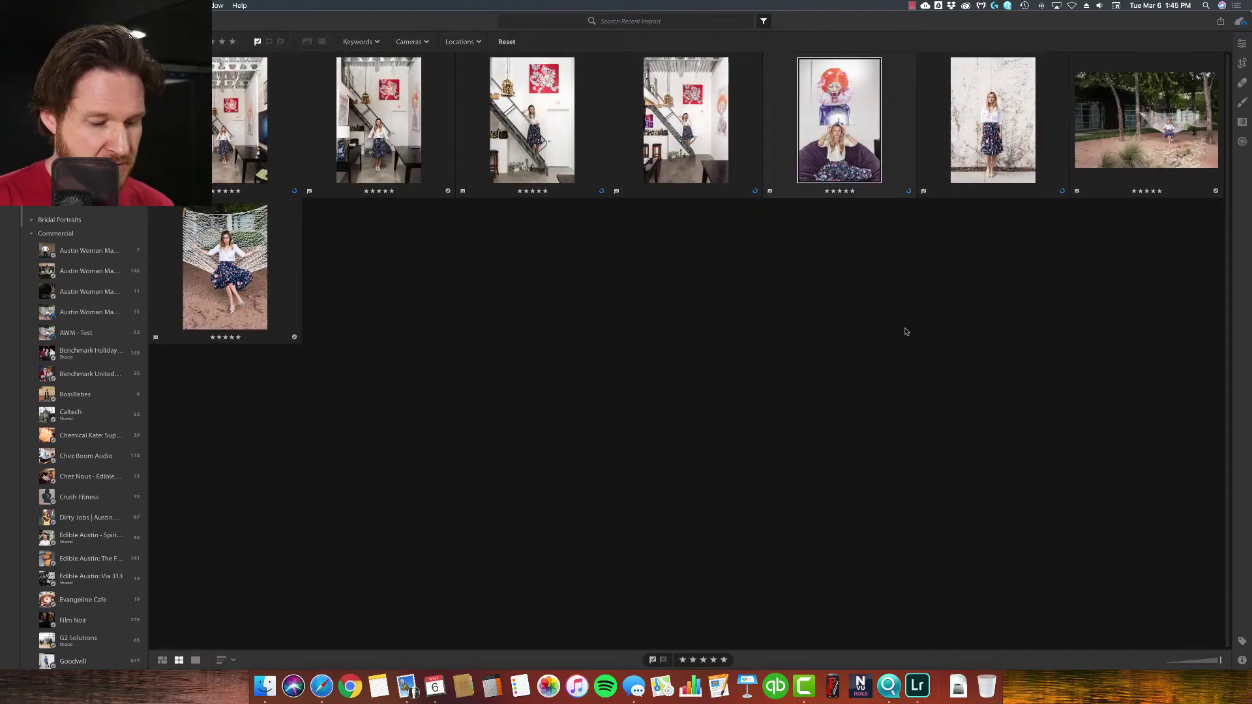
{"action": "key", "text": "e"}
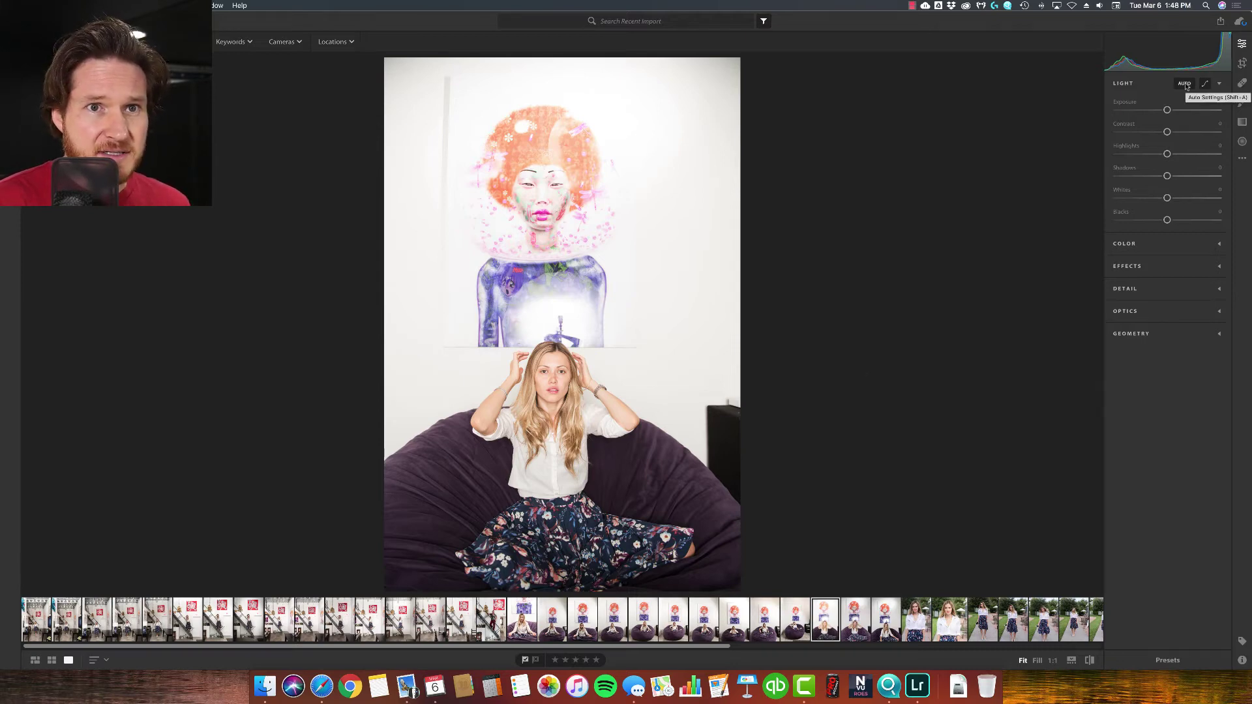
- Apply Auto light settings, raising exposure and shadows and lowering highlights
{"action": "left_click", "coordinate": [1184, 83]}
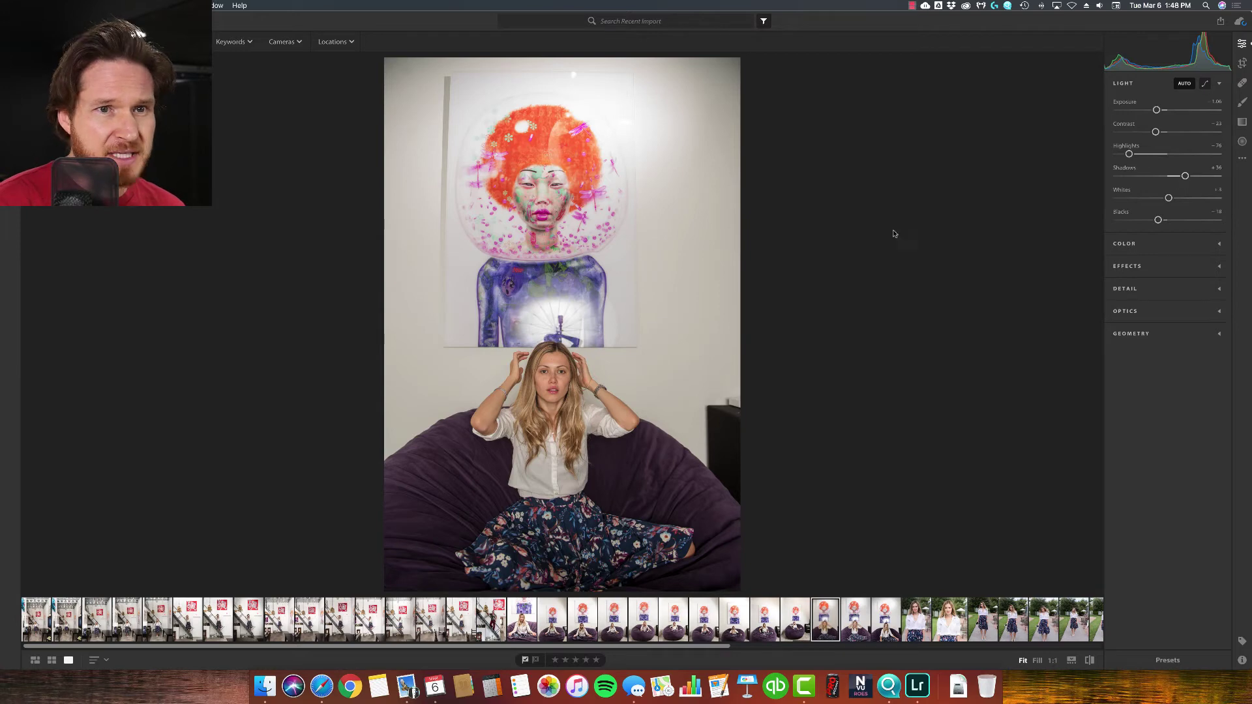
- Expand the Color panel and reset Vibrance from +19 back to 0
{"action": "left_click", "coordinate": [1177, 252]}
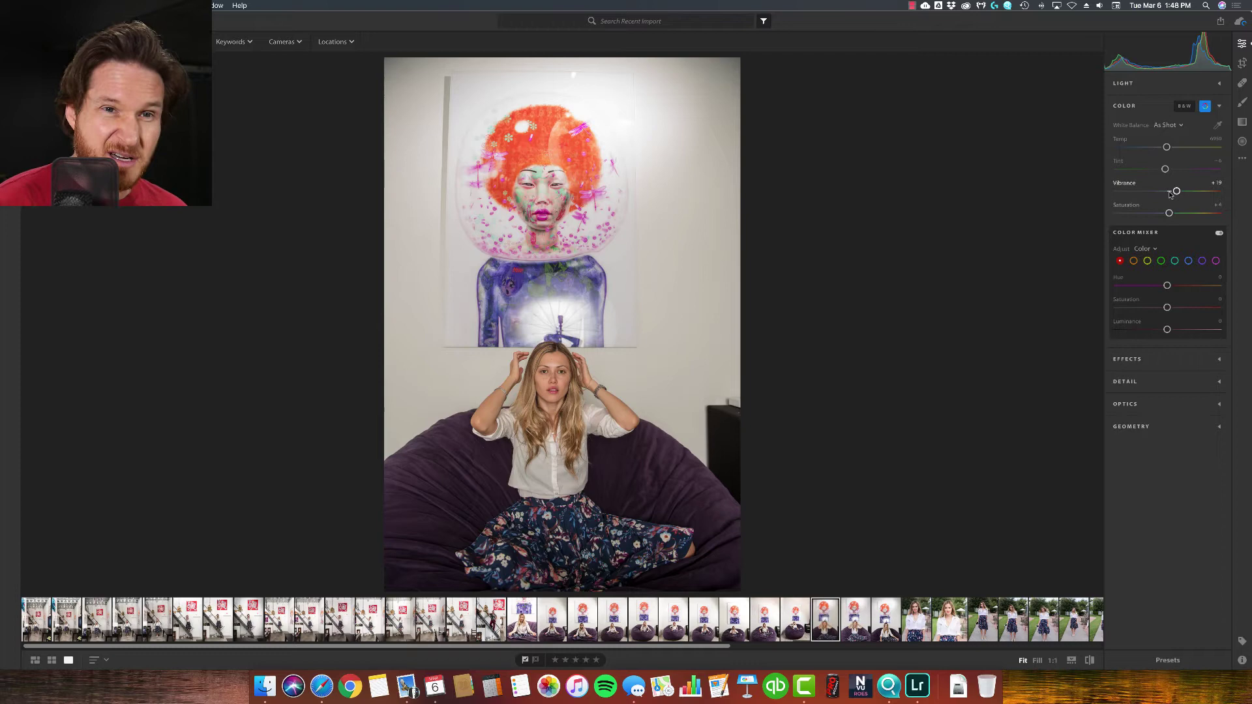
{"action": "double_click", "coordinate": [1164, 193]}
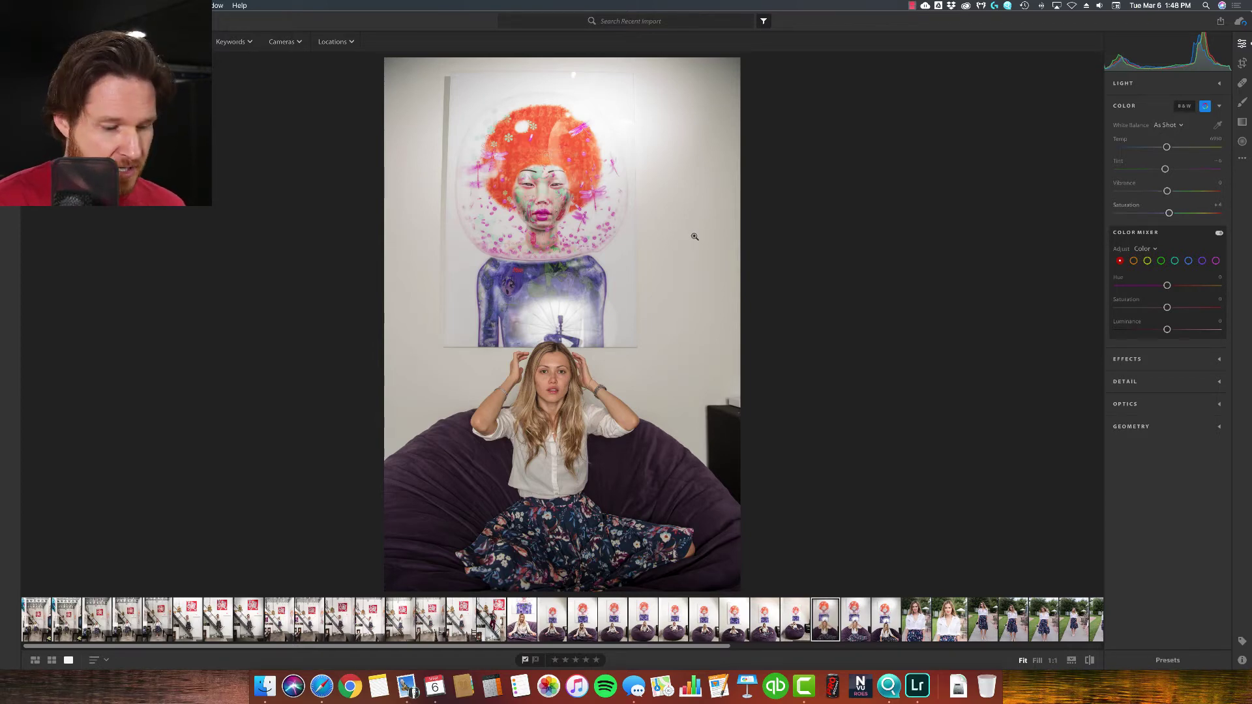
- Set a Custom white balance by sampling the white wall, then trying a sample on the painting
{"action": "key", "text": "w"}
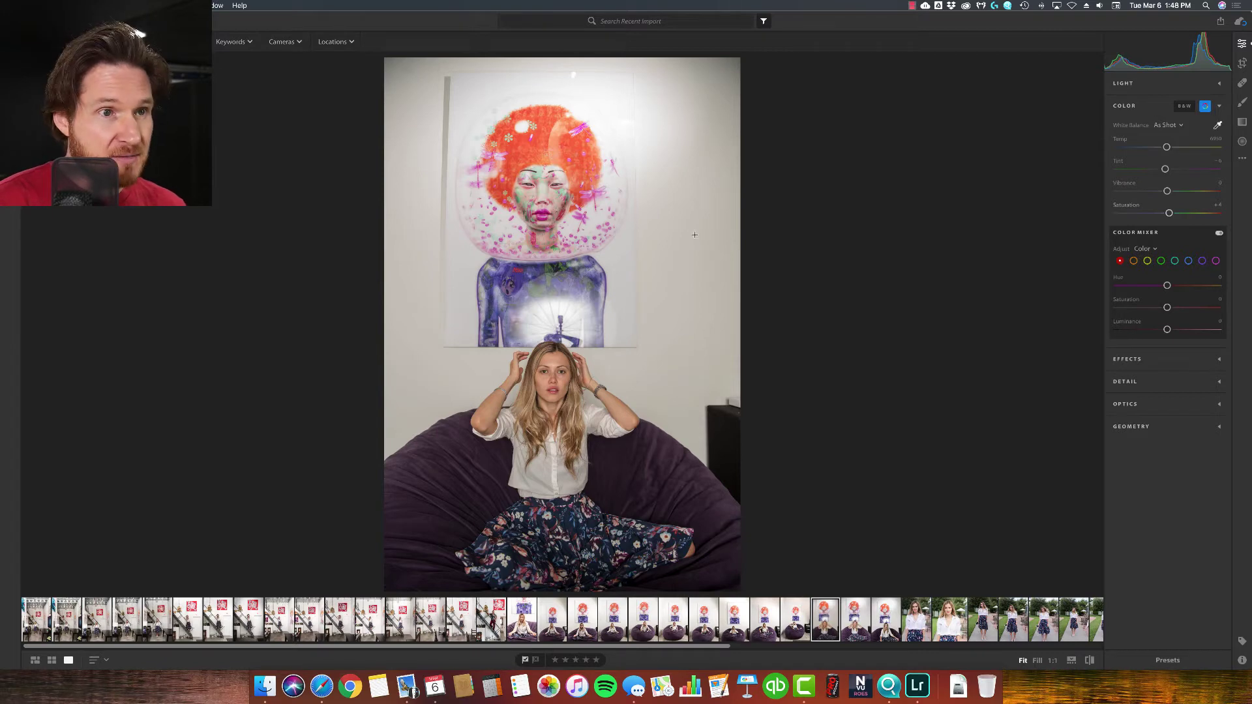
{"action": "left_click", "coordinate": [653, 264]}
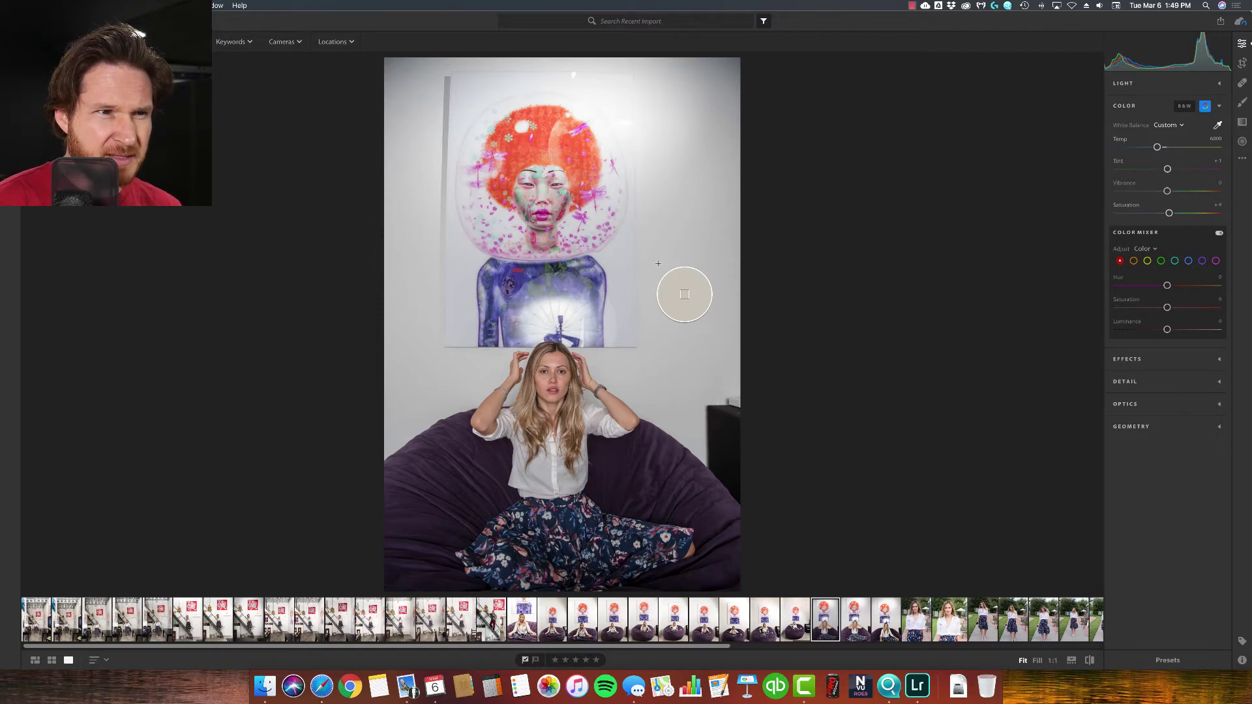
{"action": "left_click", "coordinate": [659, 265]}
{"action": "key", "text": "w"}
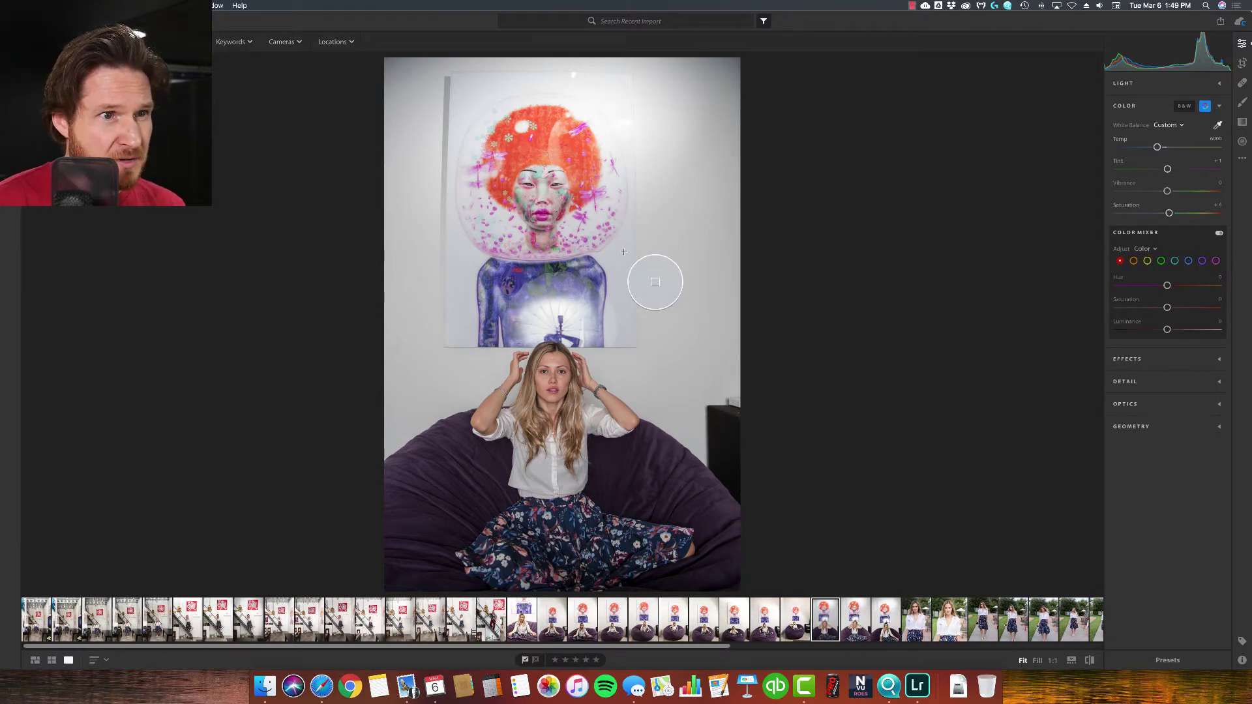
{"action": "left_click", "coordinate": [628, 136]}
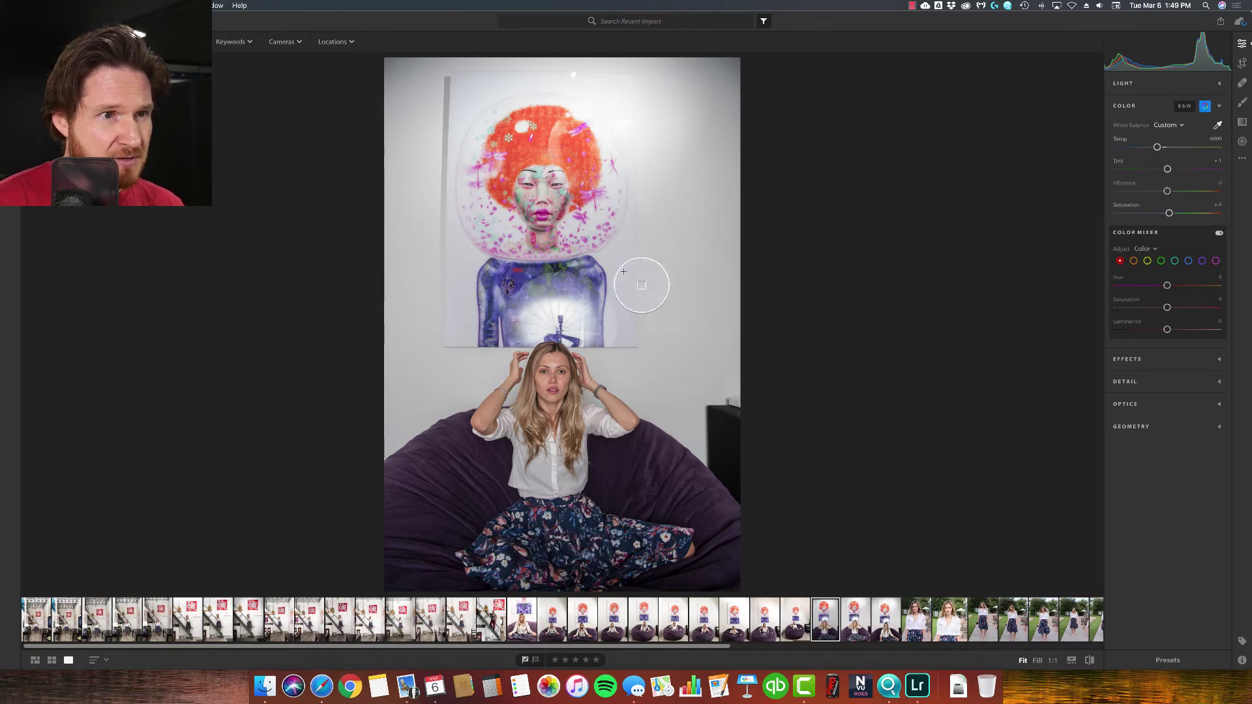
- Raise Exposure to about -0.62 and reset Shadows from +56 to 0
{"action": "left_click", "coordinate": [1157, 84]}
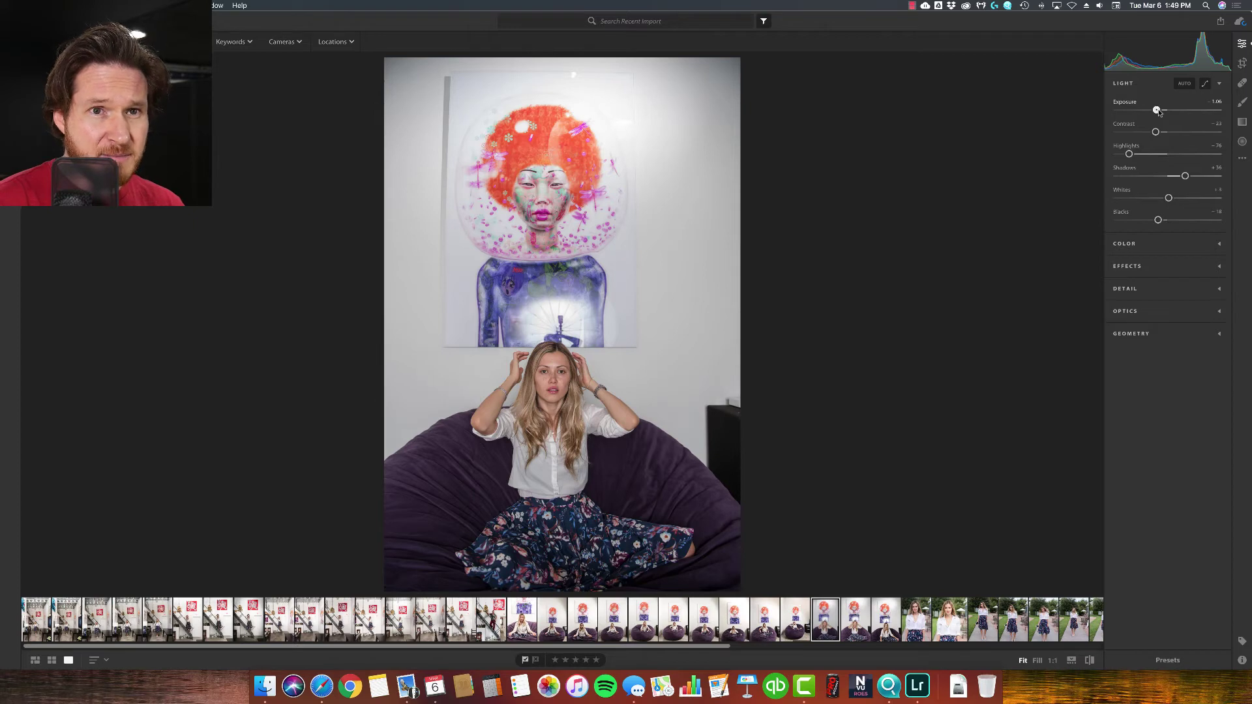
{"action": "left_click_drag", "start_coordinate": [1158, 111], "coordinate": [1165, 111]}
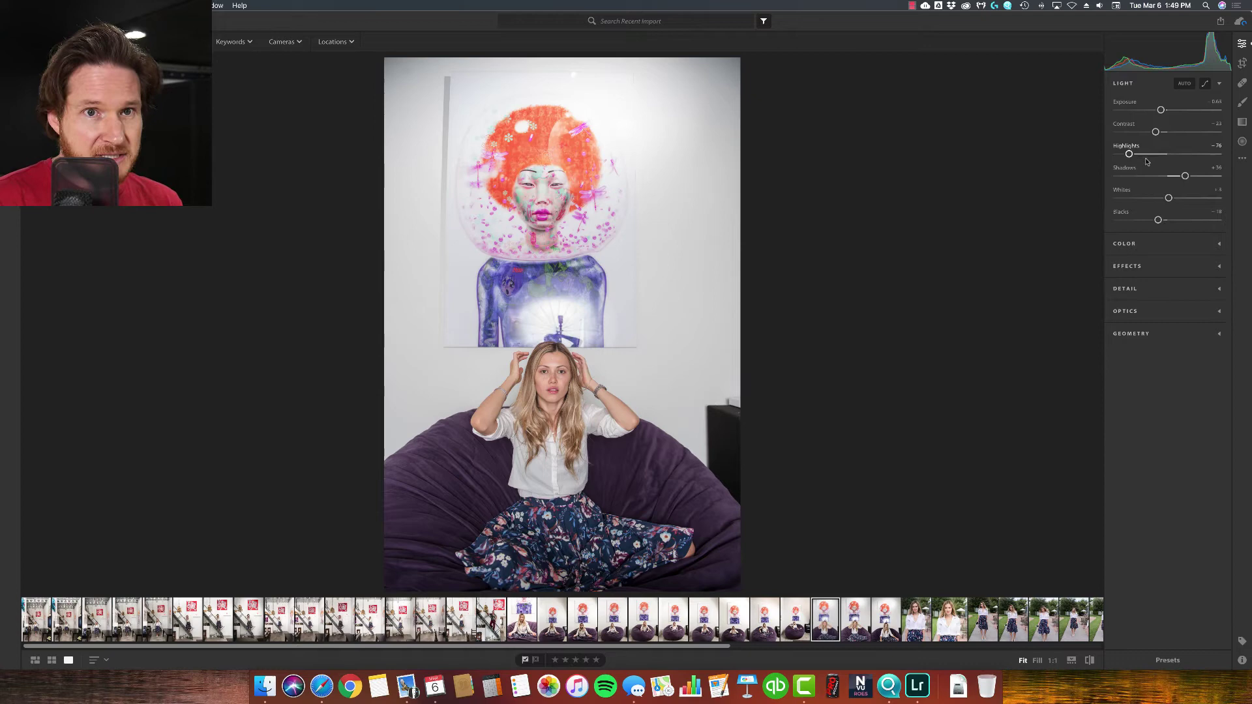
{"action": "double_click", "coordinate": [1167, 177]}
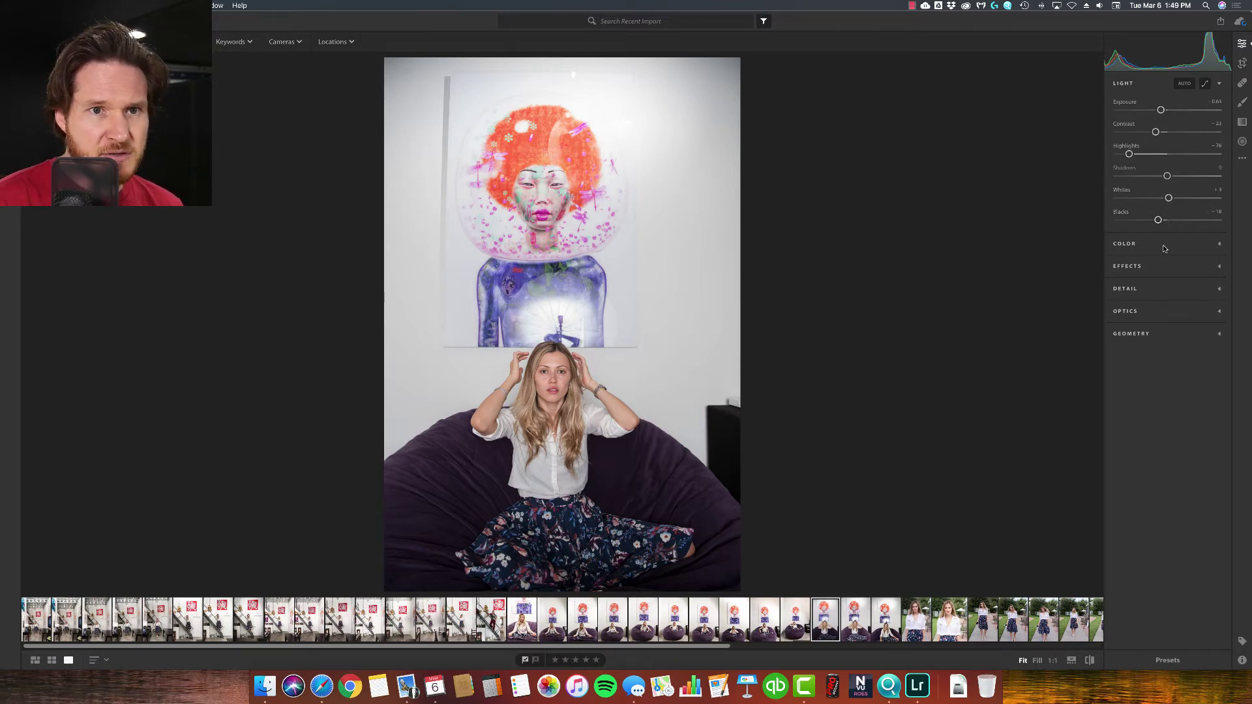
- Try a corner-darkening vignette in Effects, then undo it
{"action": "left_click", "coordinate": [1181, 267]}
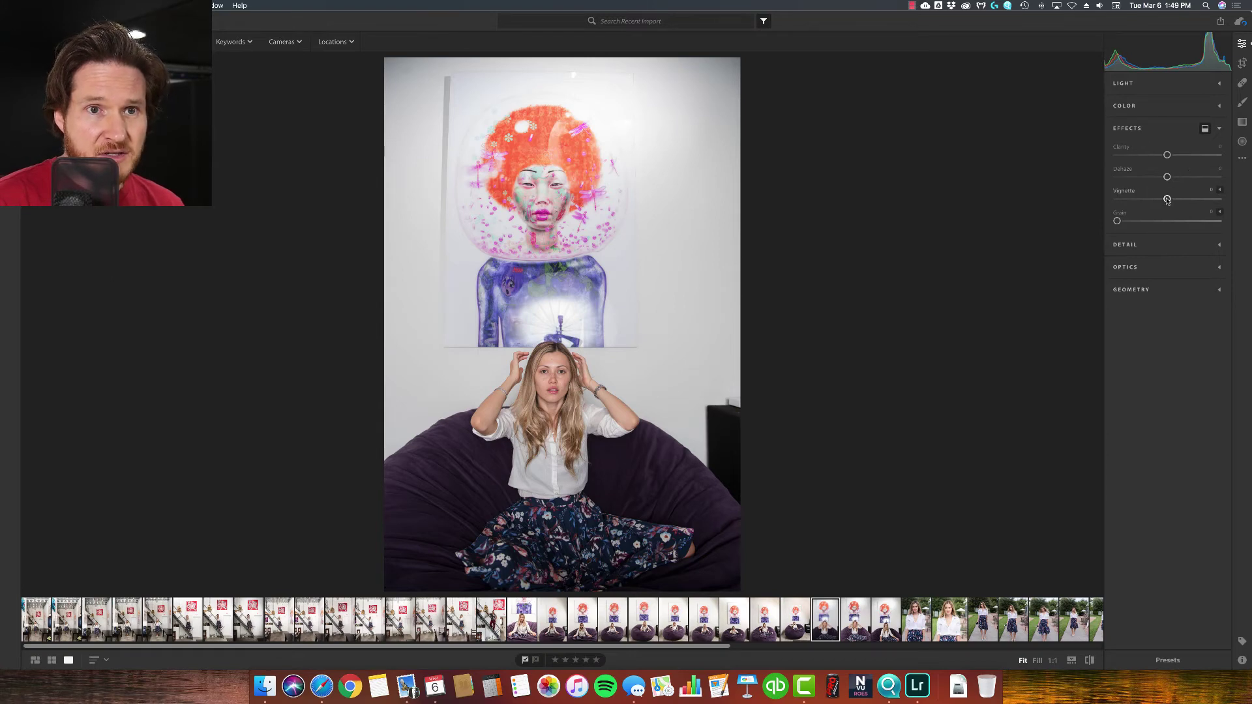
{"action": "left_click_drag", "start_coordinate": [1168, 200], "coordinate": [1157, 199]}
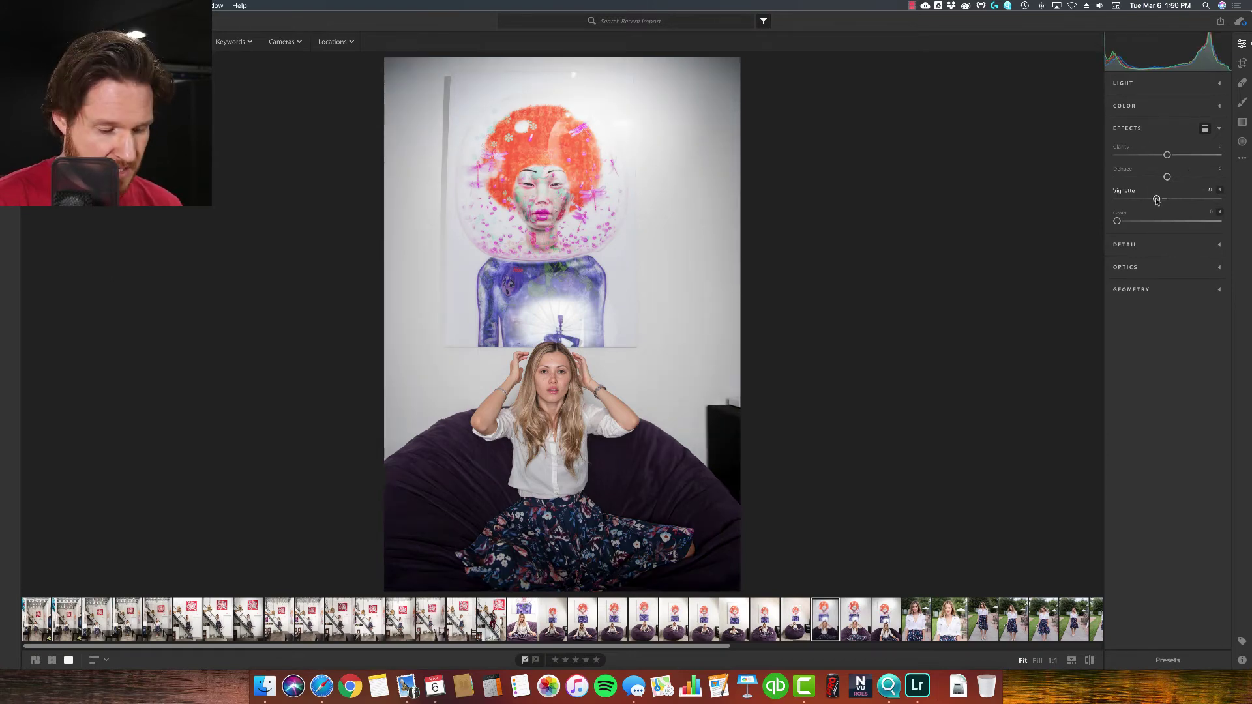
{"action": "key", "text": "super+z"}
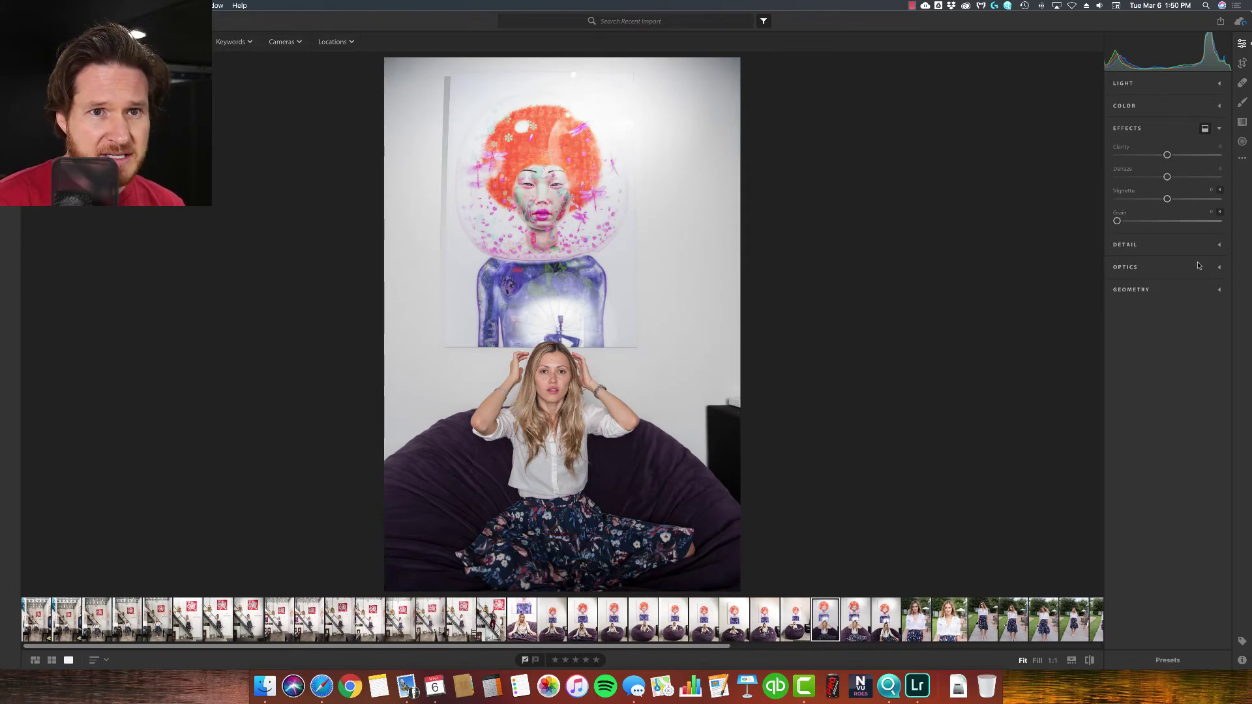
- Raise Sharpening to 79, Noise Reduction to 53, and increase Color Noise Reduction
{"action": "left_click", "coordinate": [1163, 248]}
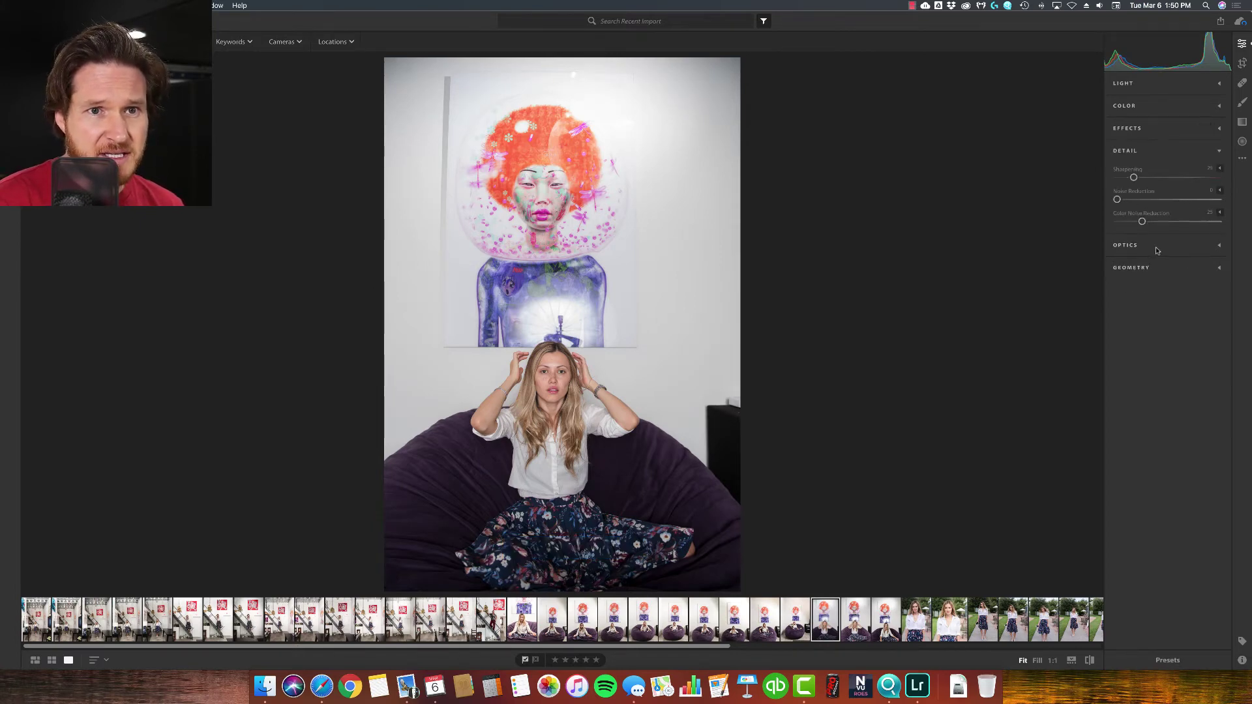
{"action": "left_click", "coordinate": [1170, 178]}
{"action": "left_click", "coordinate": [1170, 199]}
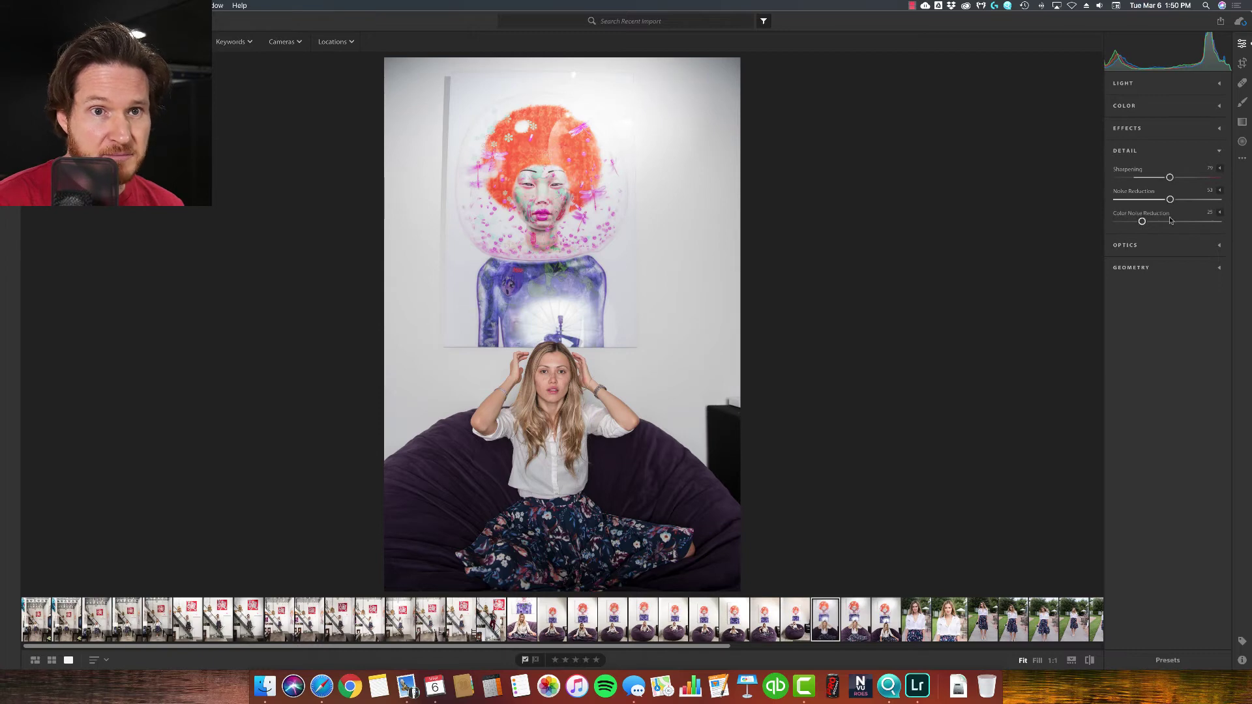
{"action": "left_click", "coordinate": [1170, 222]}
- Enable lens corrections and chromatic aberration removal in Optics, then expand Geometry
{"action": "left_click", "coordinate": [1165, 247]}
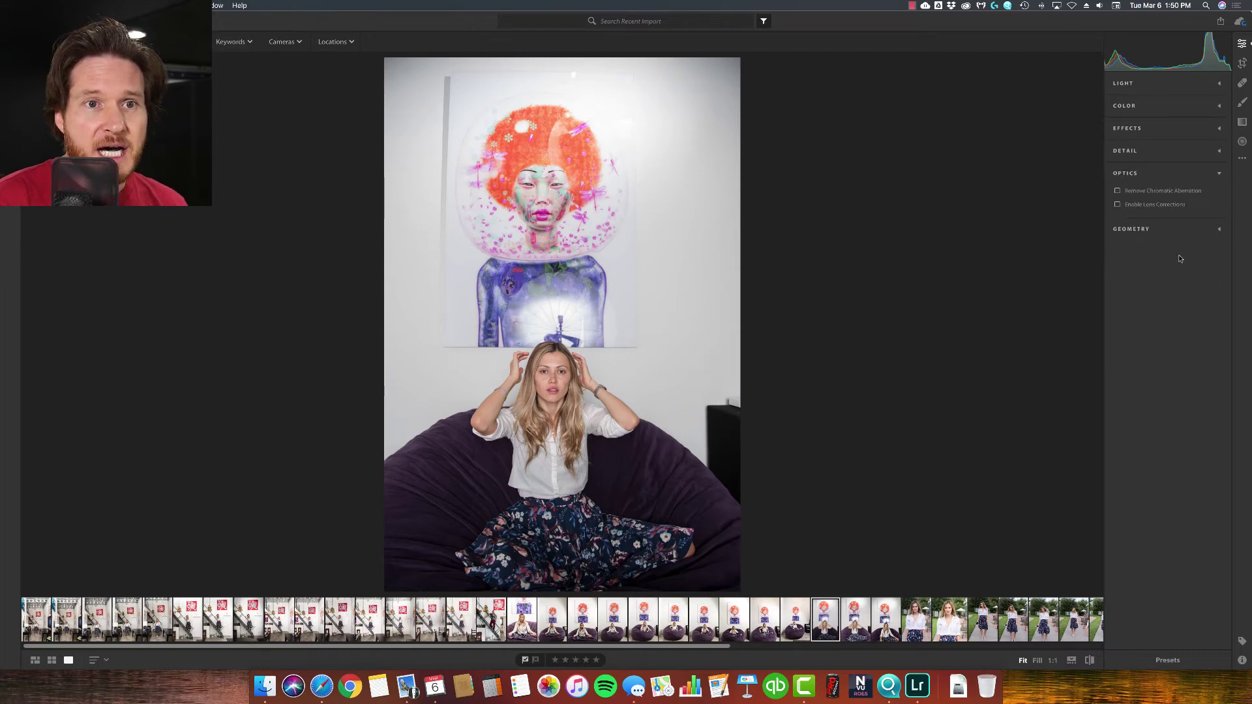
{"action": "left_click", "coordinate": [1118, 205]}
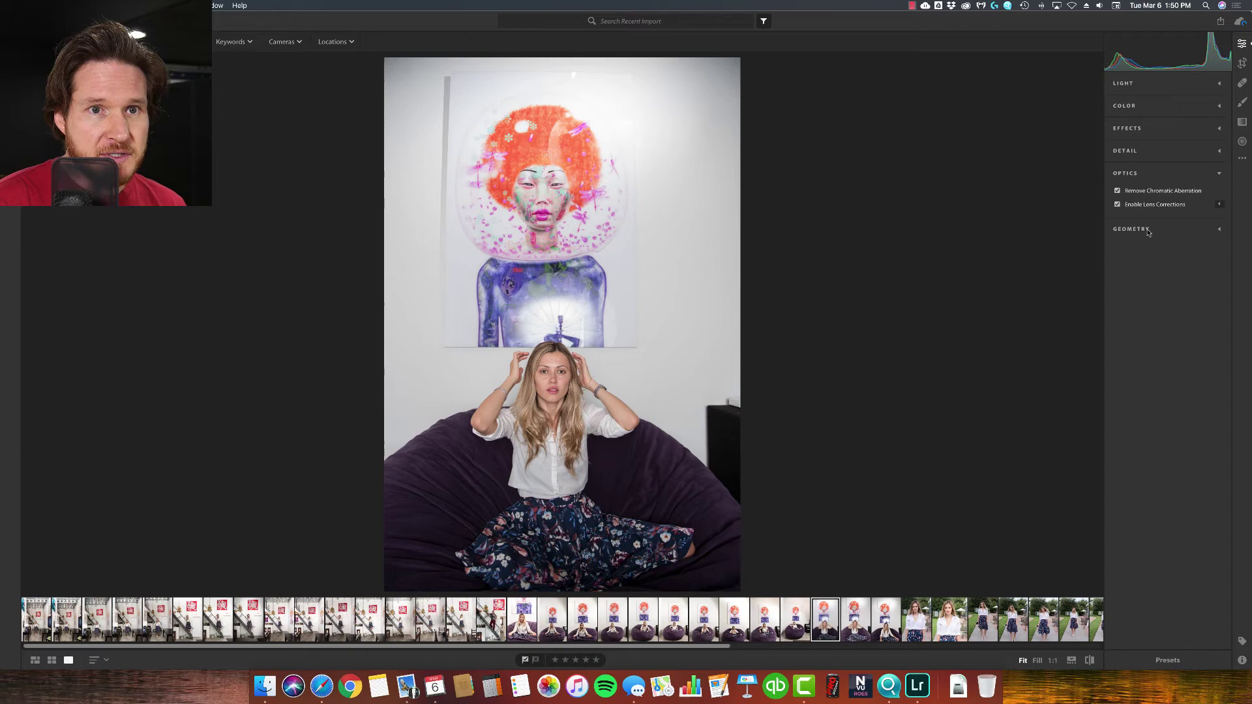
{"action": "left_click", "coordinate": [1148, 229]}
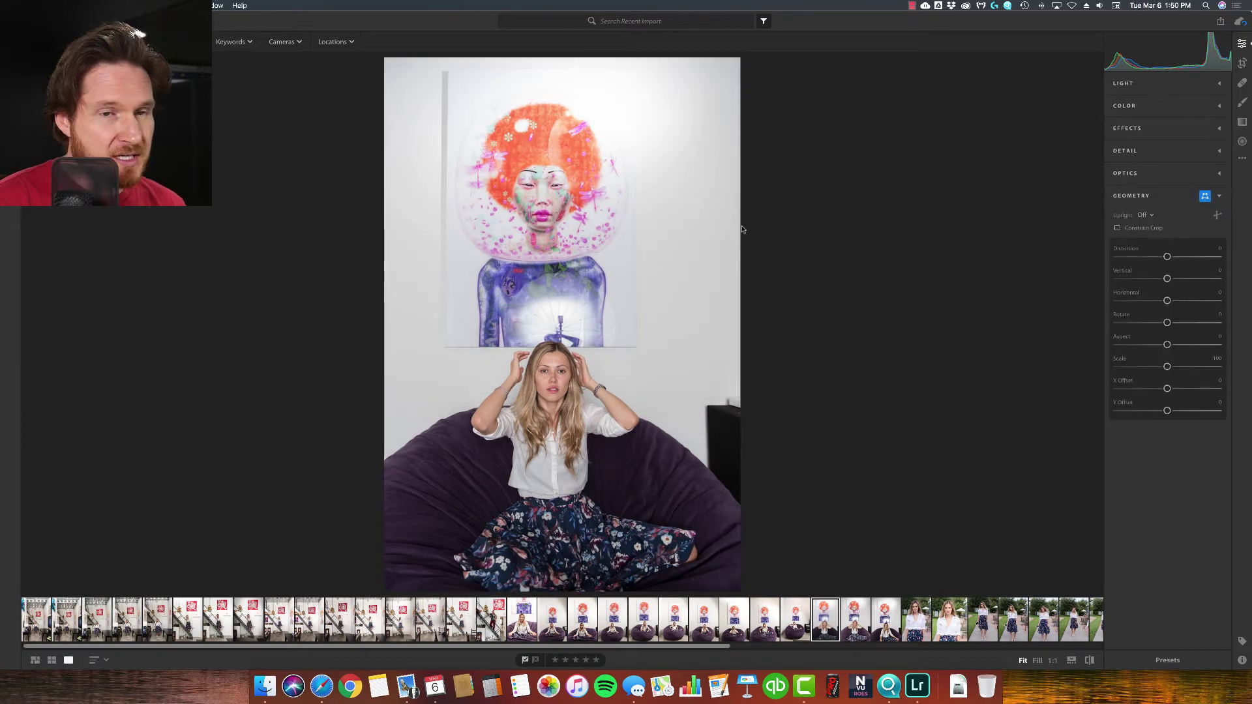
- Set the Geometry Upright mode to Auto and bring up Crop & Rotate
{"action": "left_click", "coordinate": [1146, 215]}
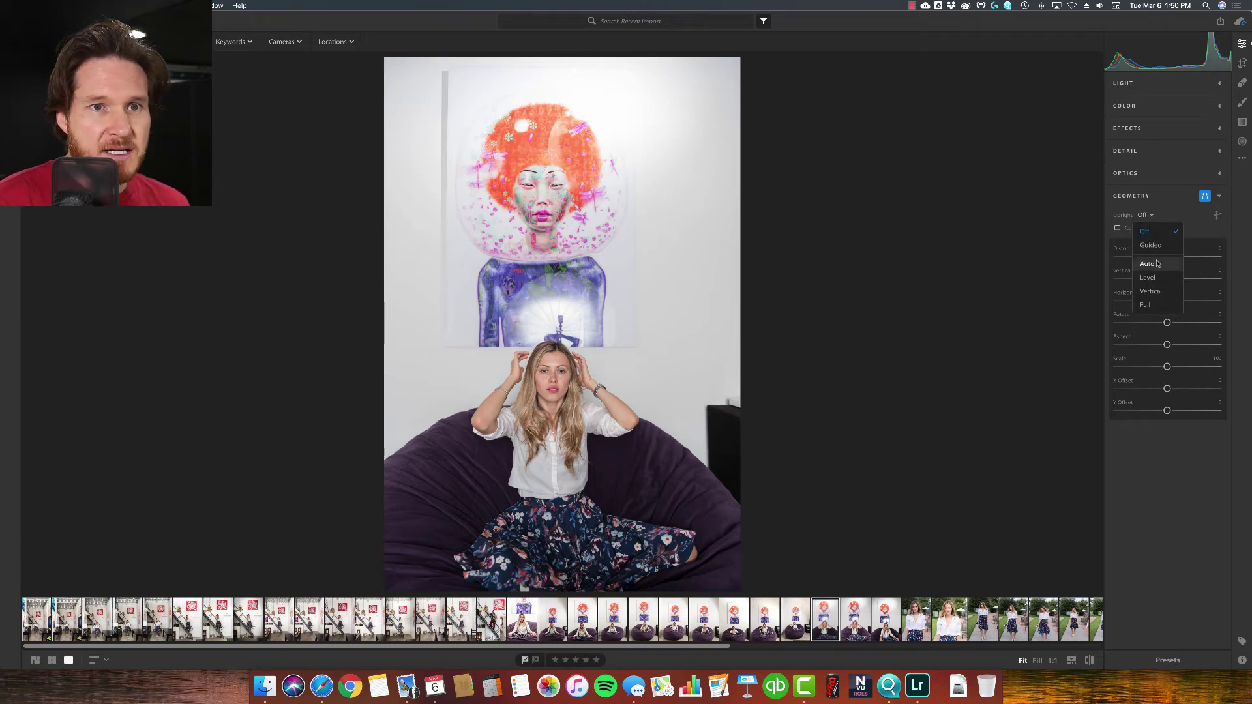
{"action": "left_click", "coordinate": [1148, 264]}
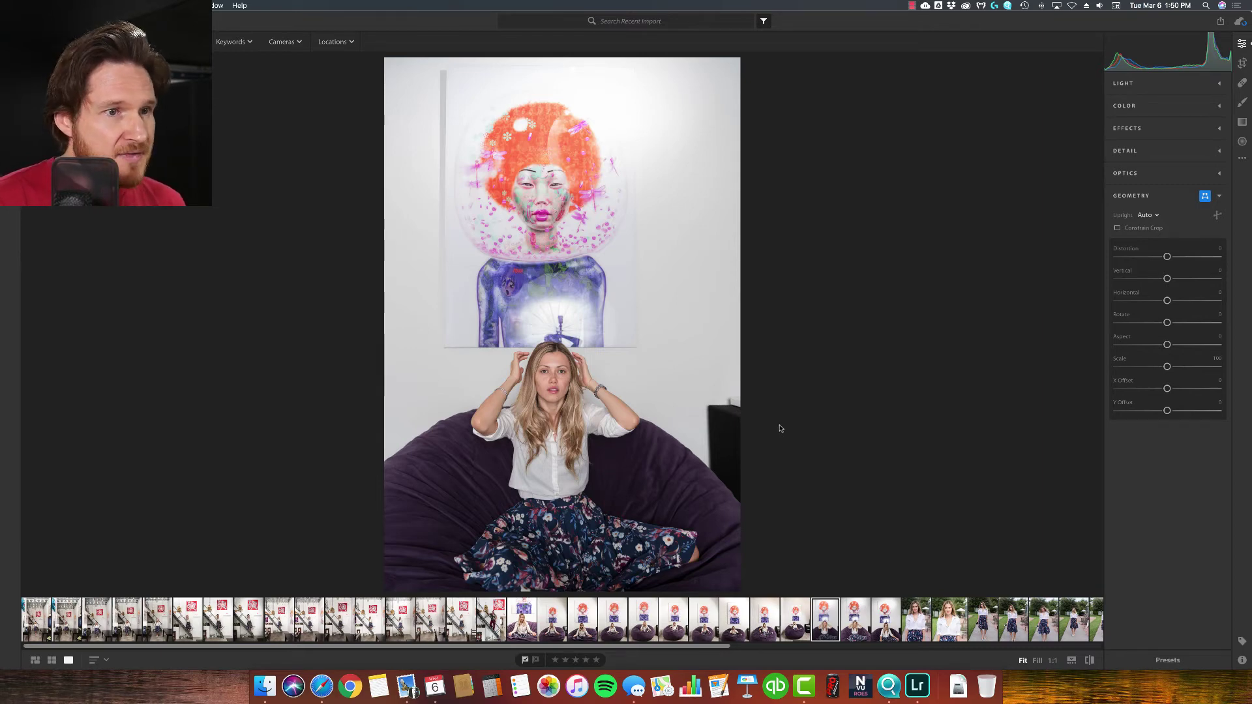
{"action": "left_click", "coordinate": [1243, 63]}
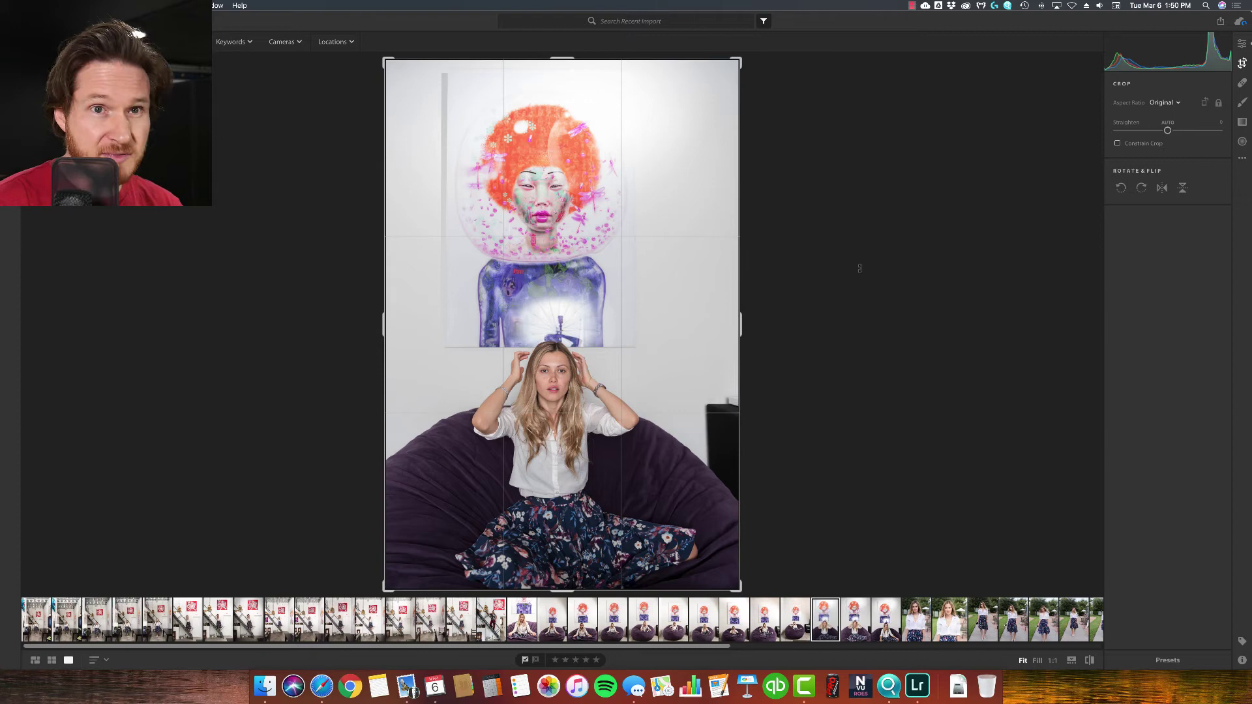
- Heal the red text off the painted figure's shirt at 1:1, using feather ~32 and a smaller brush
{"action": "left_click", "coordinate": [1241, 83]}
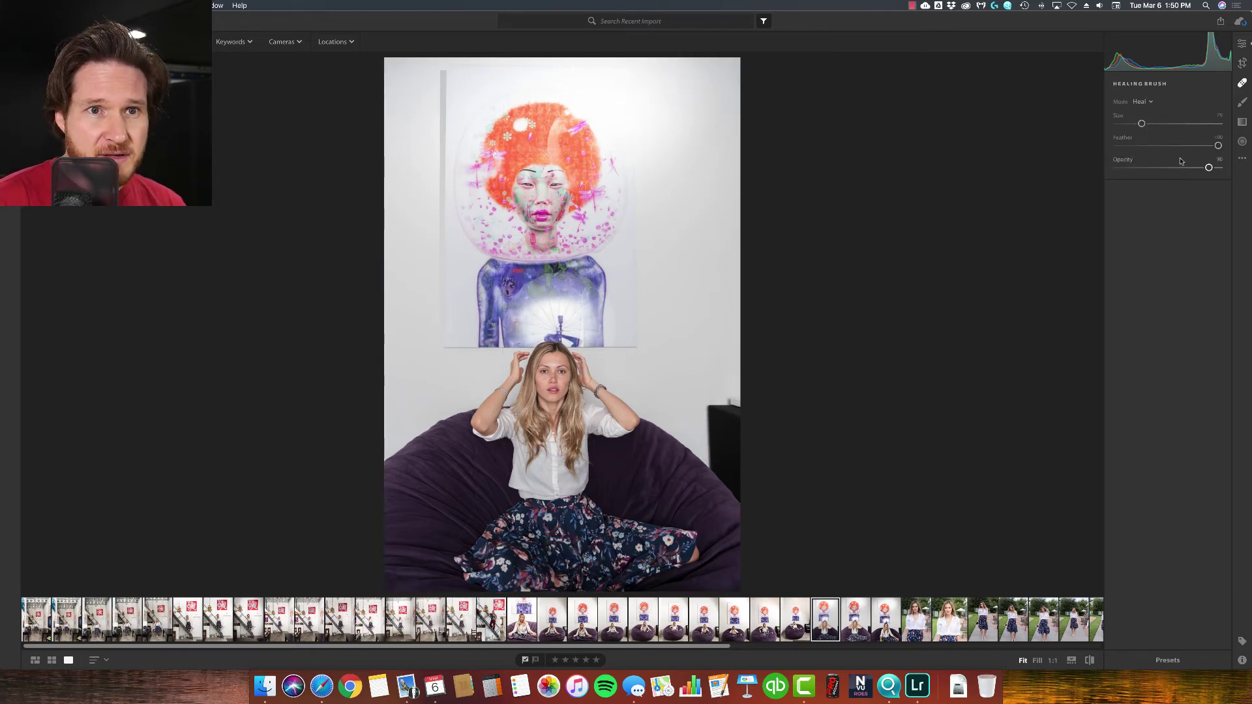
{"action": "key", "text": "z"}
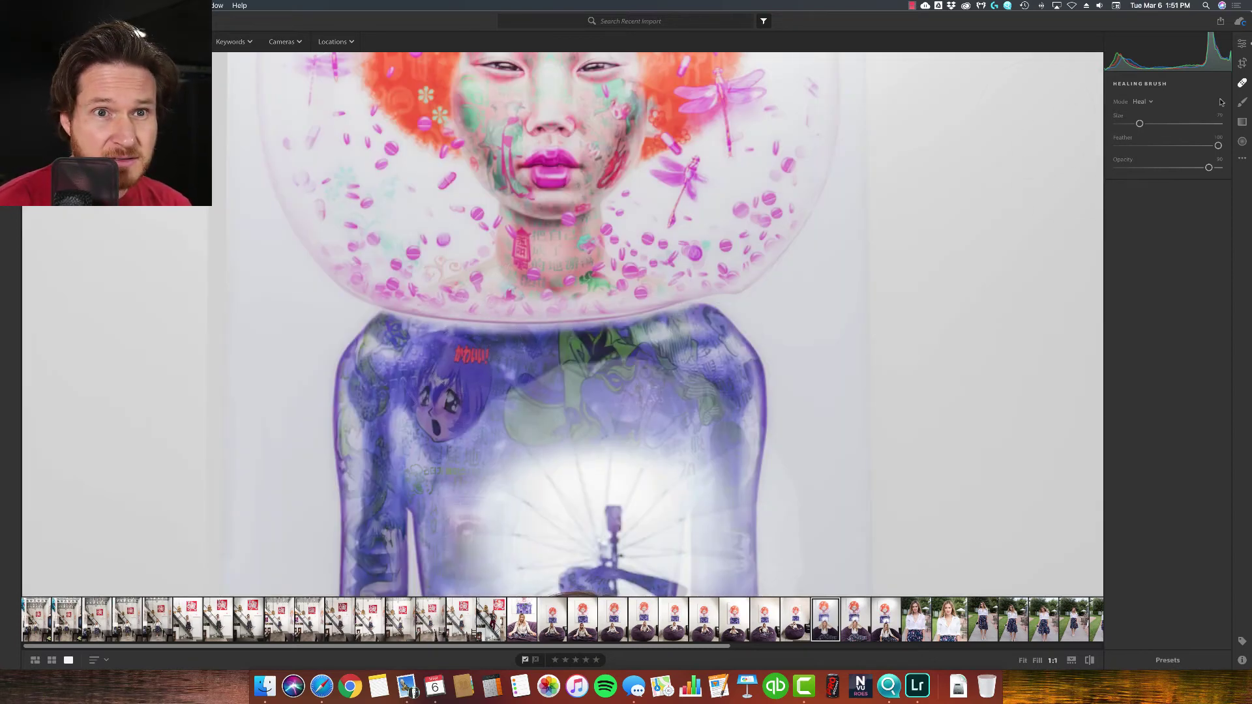
{"action": "left_click", "coordinate": [1151, 145]}
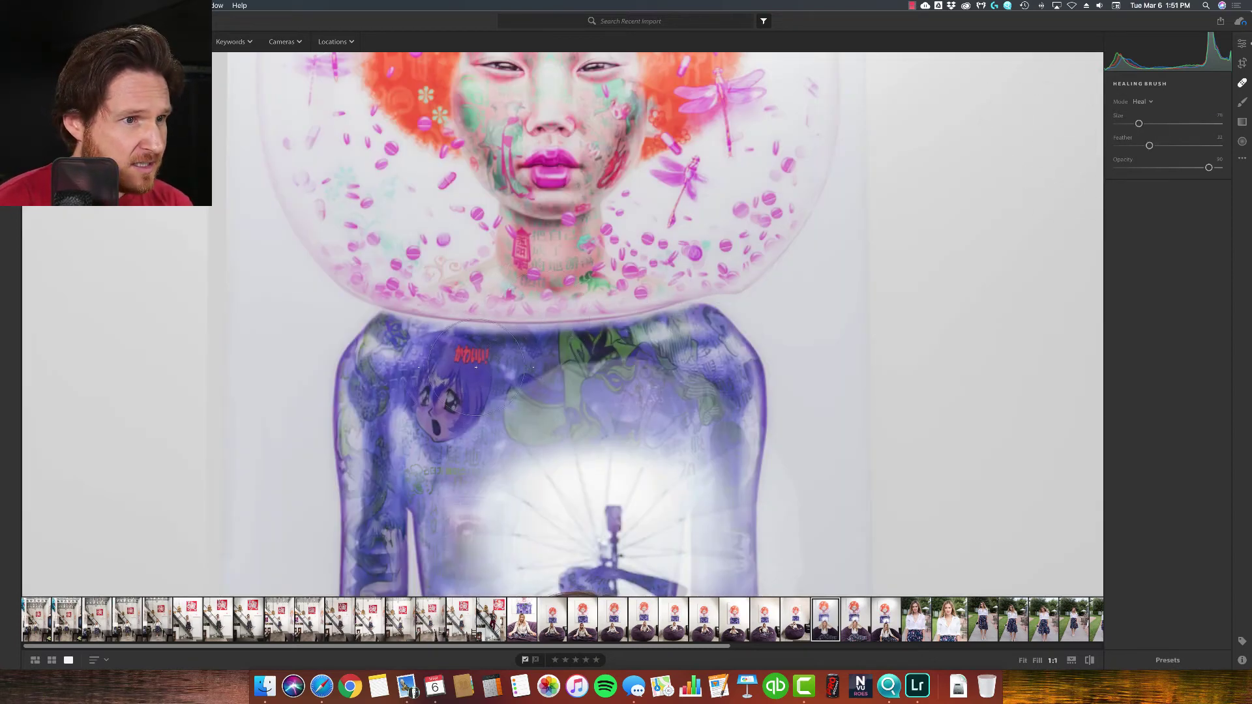
{"action": "key", "text": "bracketleft"}
{"action": "key", "text": "bracketleft"}
{"action": "key", "text": "bracketleft"}
{"action": "key", "text": "bracketleft"}
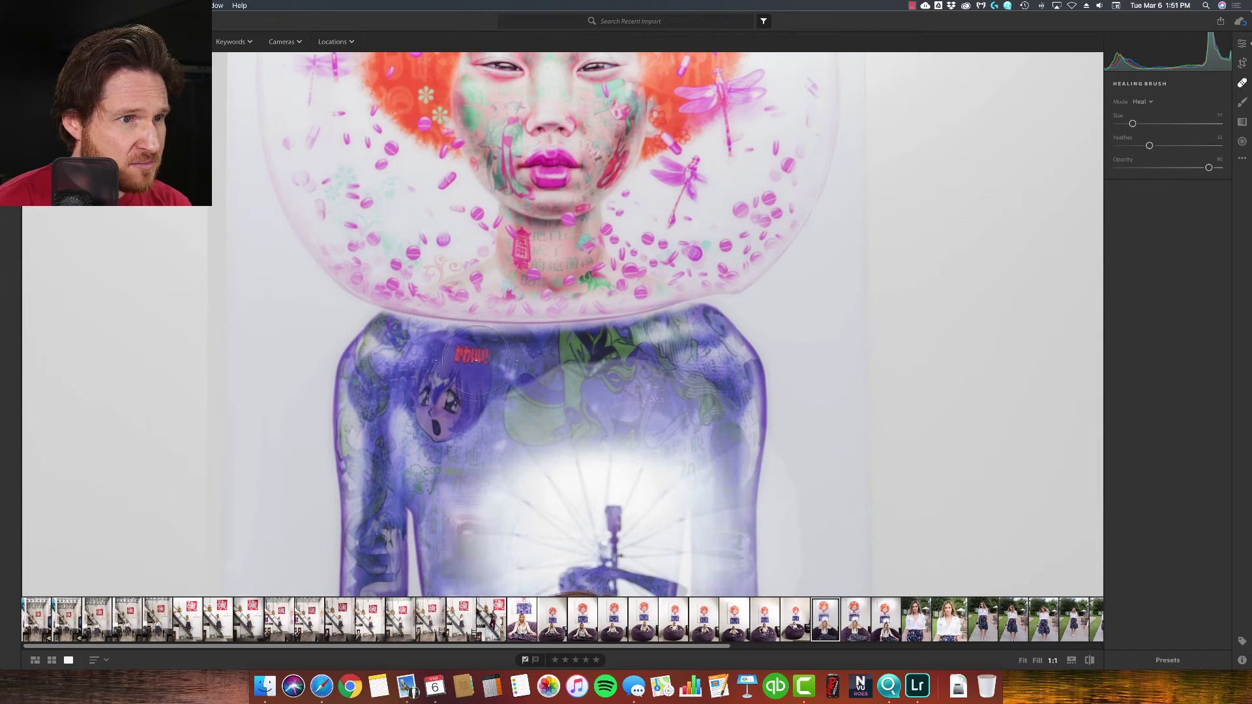
{"action": "key", "text": "bracketleft"}
{"action": "left_click", "coordinate": [471, 355]}
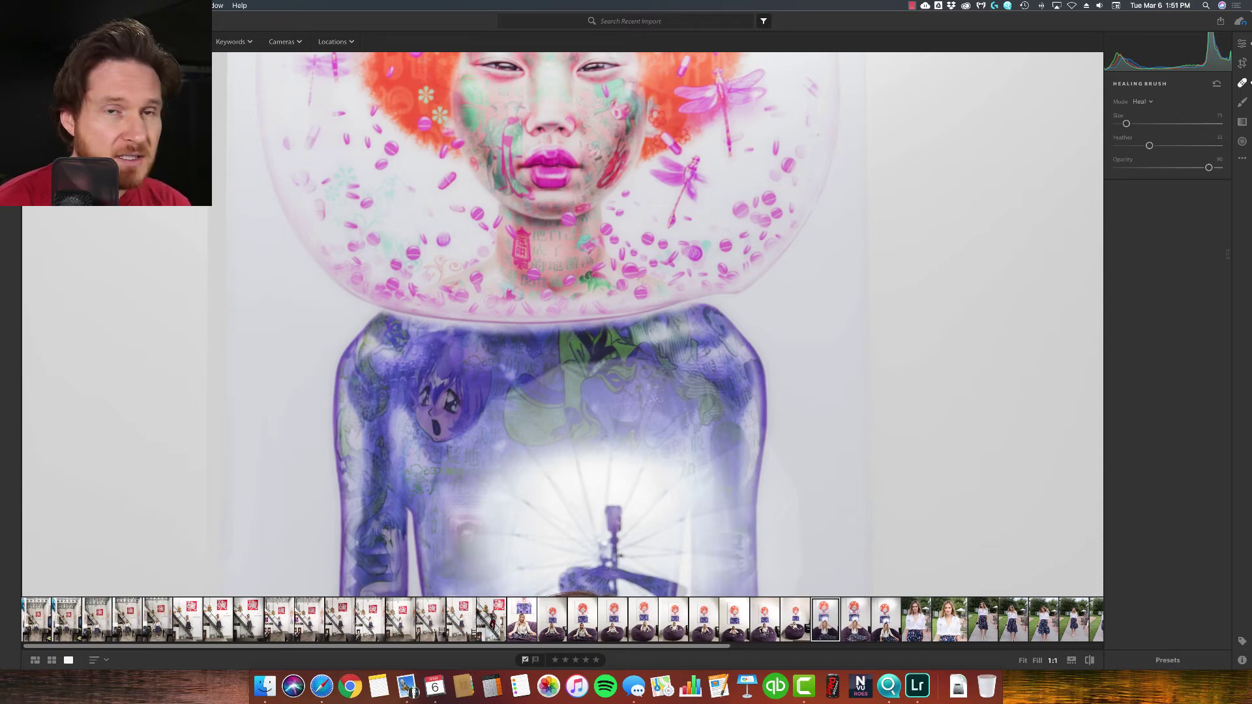
{"action": "left_click", "coordinate": [1242, 83]}
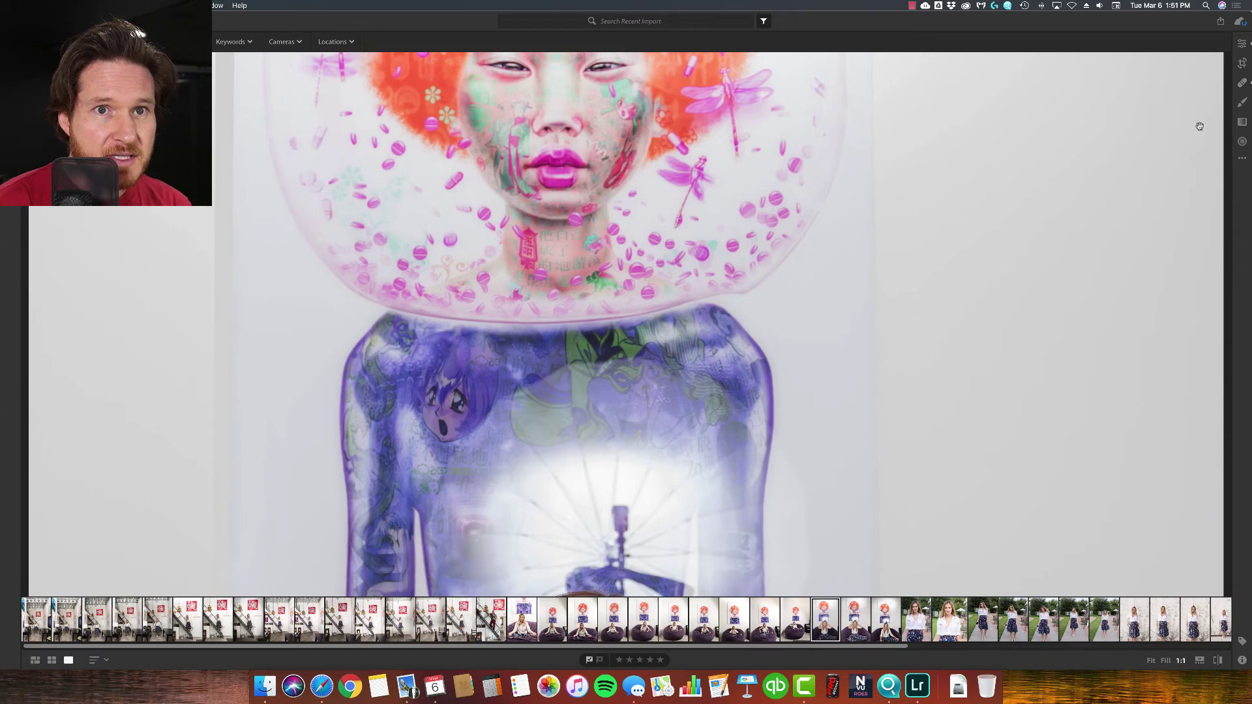
- Fit the photo in view and move from Brush through Linear Gradient to Radial Gradient settings
{"action": "left_click", "coordinate": [1242, 103]}
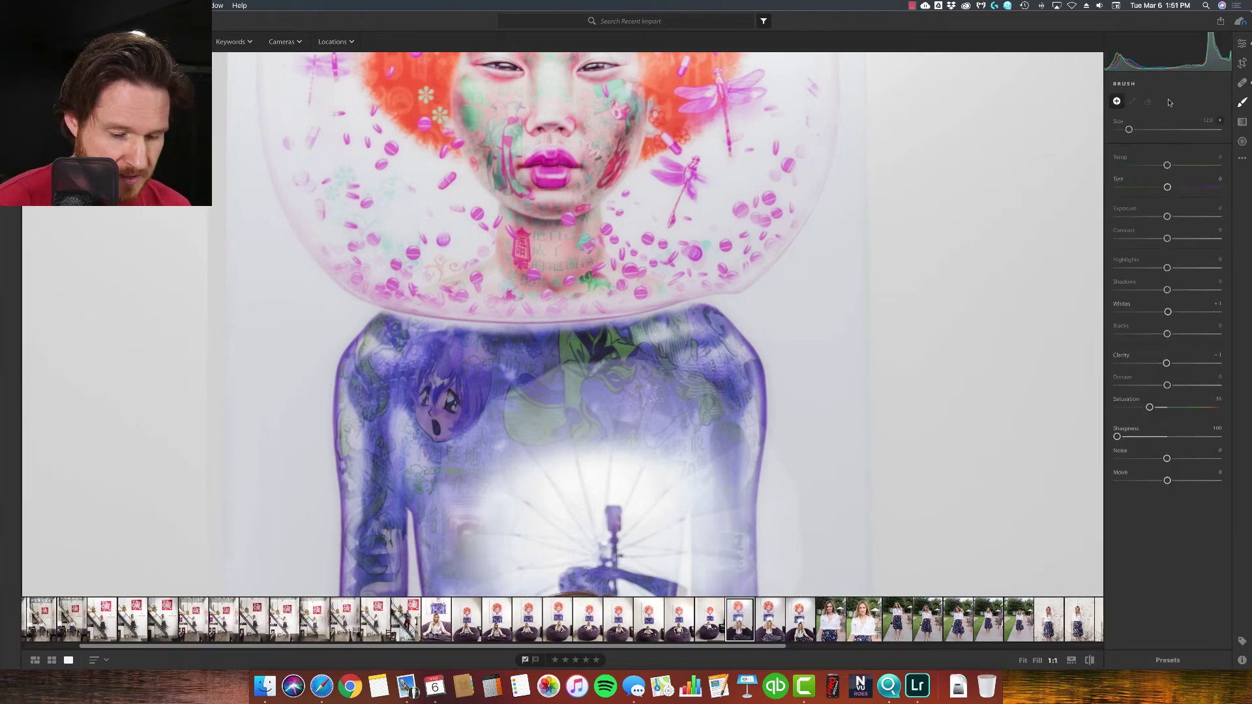
{"action": "key", "text": "z"}
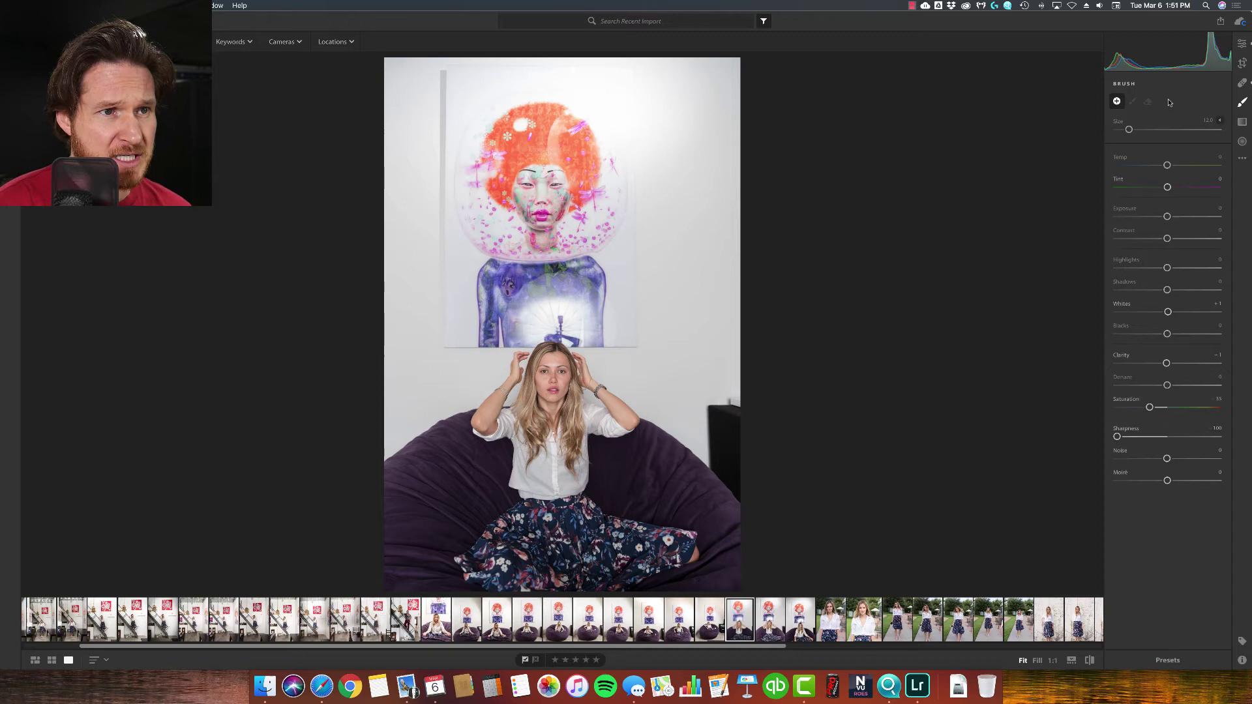
{"action": "left_click", "coordinate": [1243, 122]}
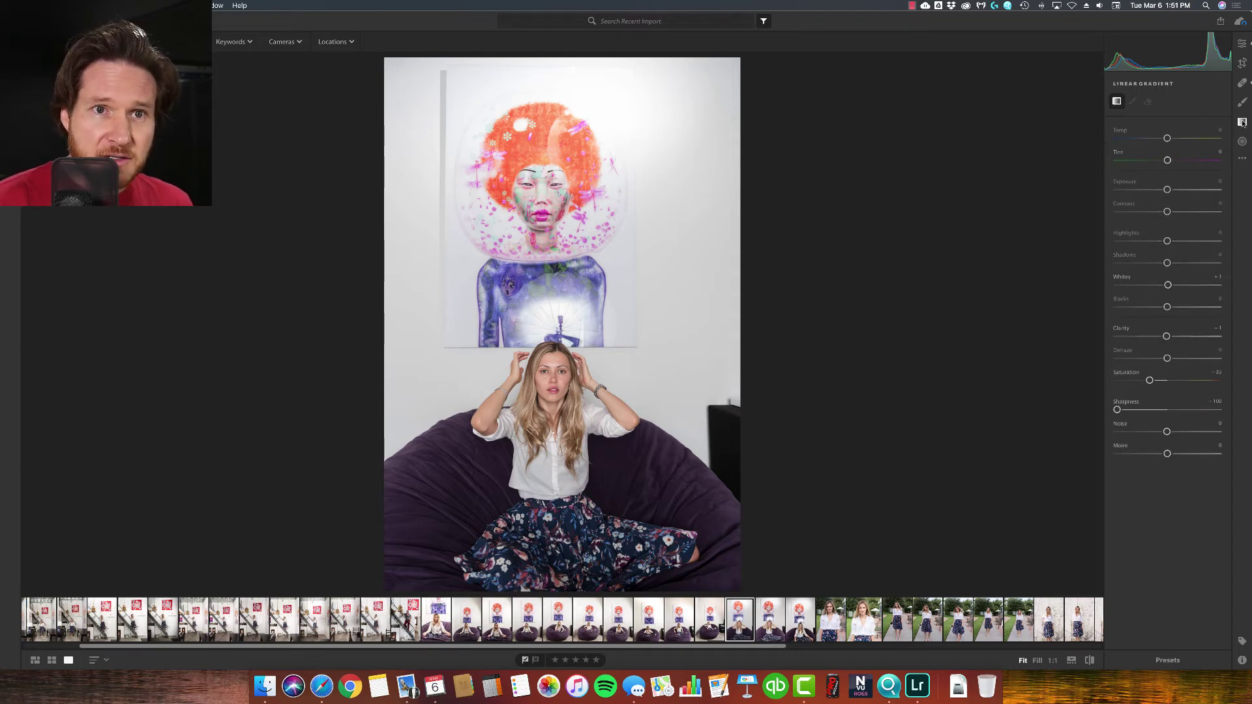
{"action": "left_click", "coordinate": [1242, 142]}
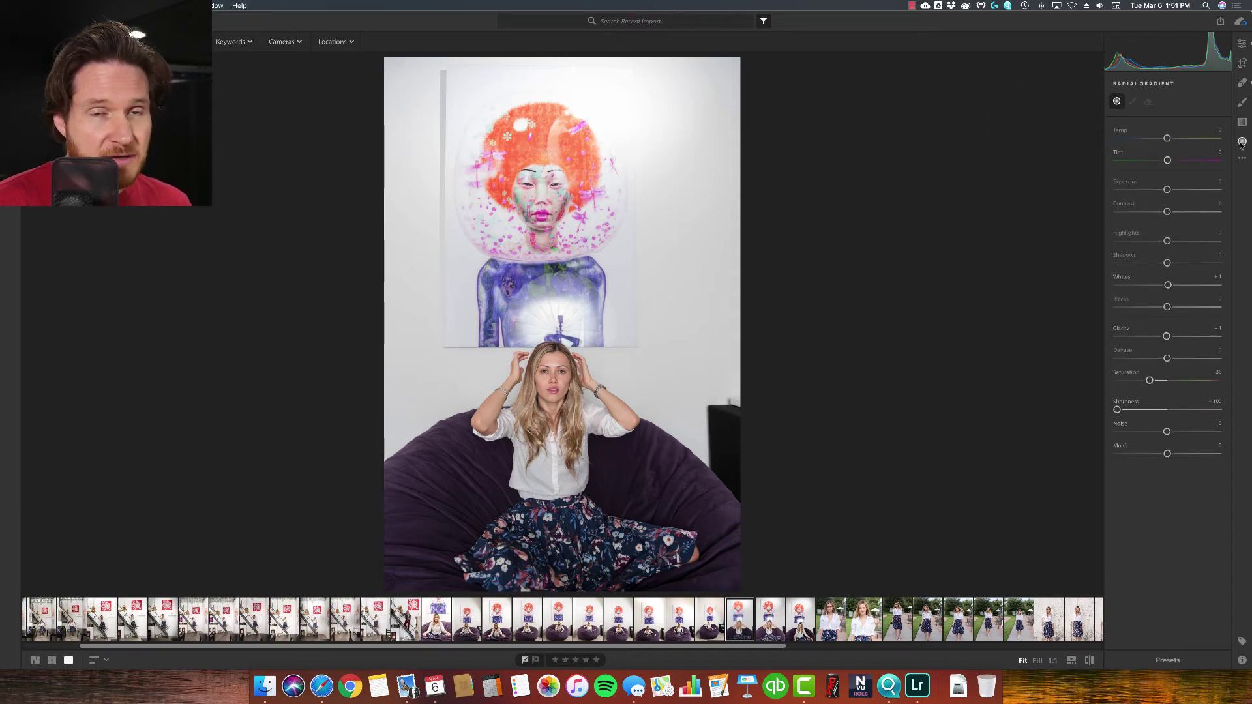
{"action": "left_click", "coordinate": [1243, 158]}
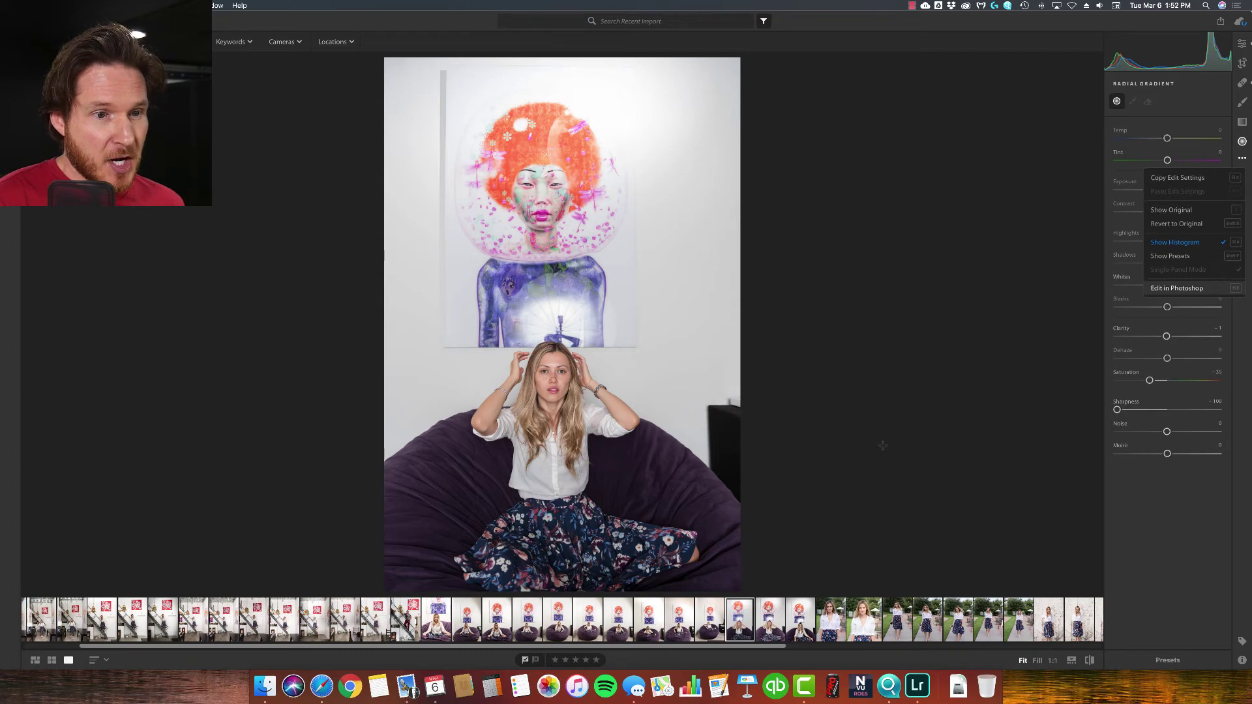
{"action": "left_click", "coordinate": [888, 448]}
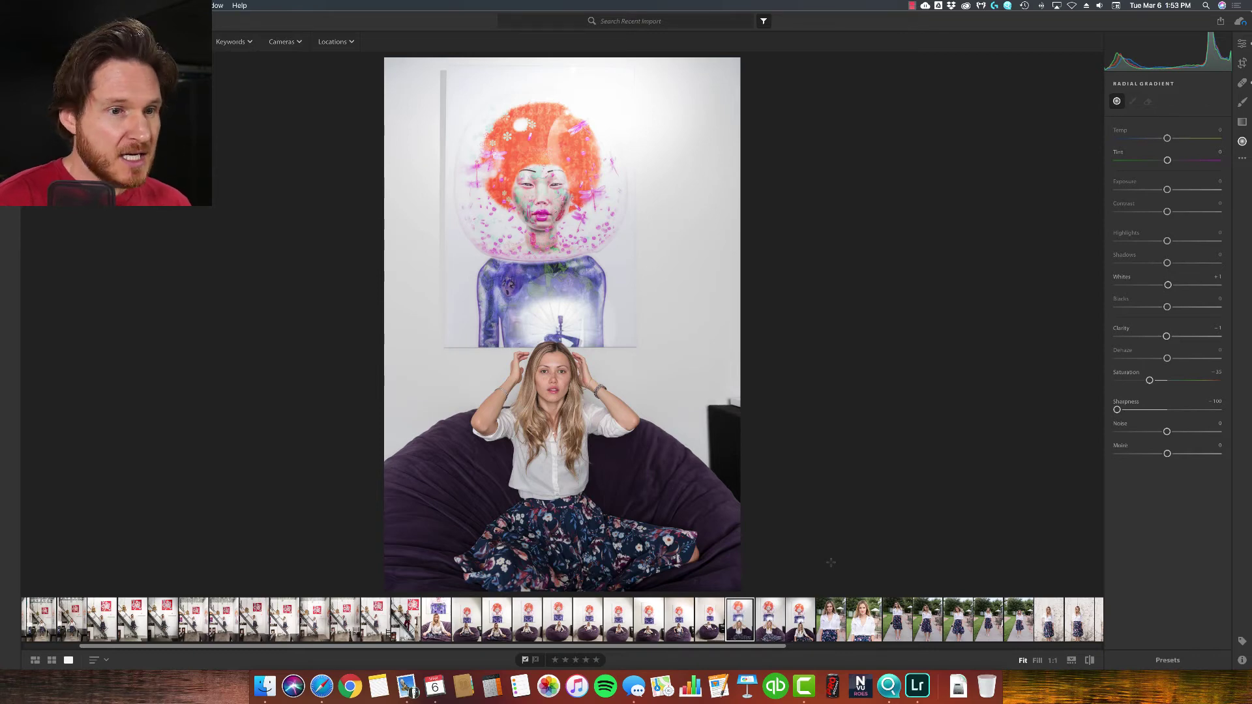
- Select another photo thumbnail in the filmstrip
{"action": "left_click", "coordinate": [802, 625]}
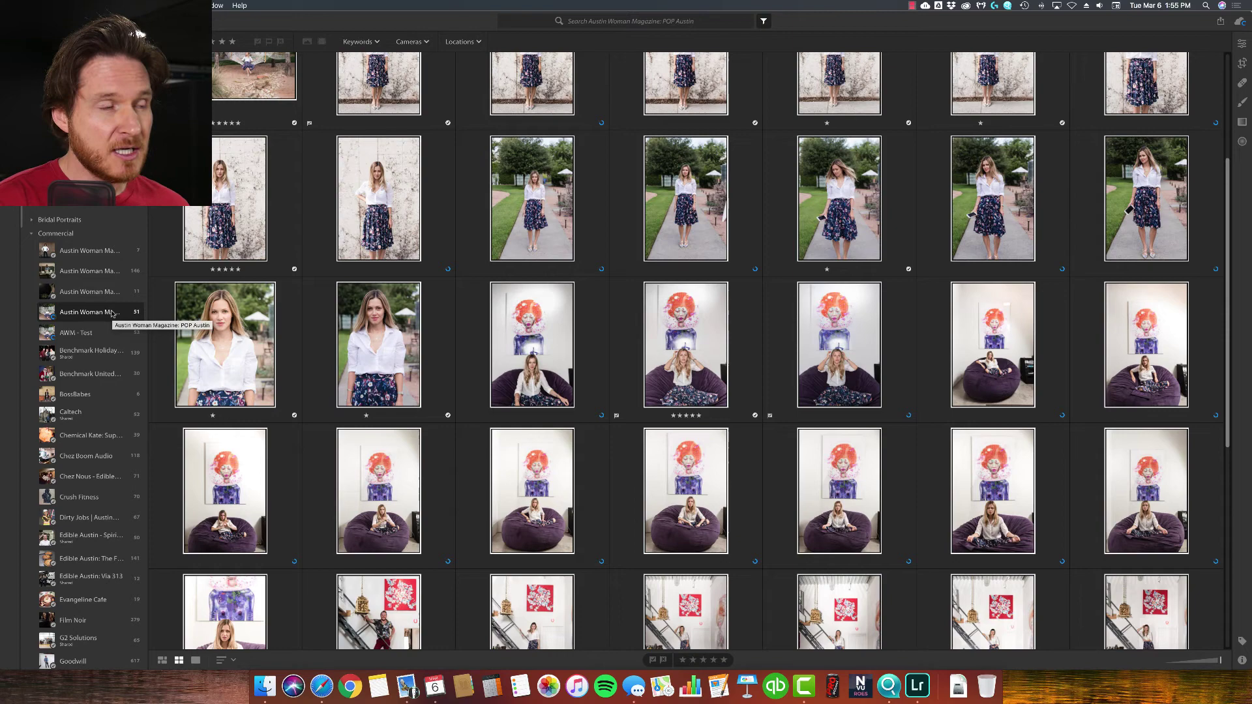
- Show the POP Austin album's Share, Rename and Delete options from the left panel
{"action": "right_click", "coordinate": [112, 314]}
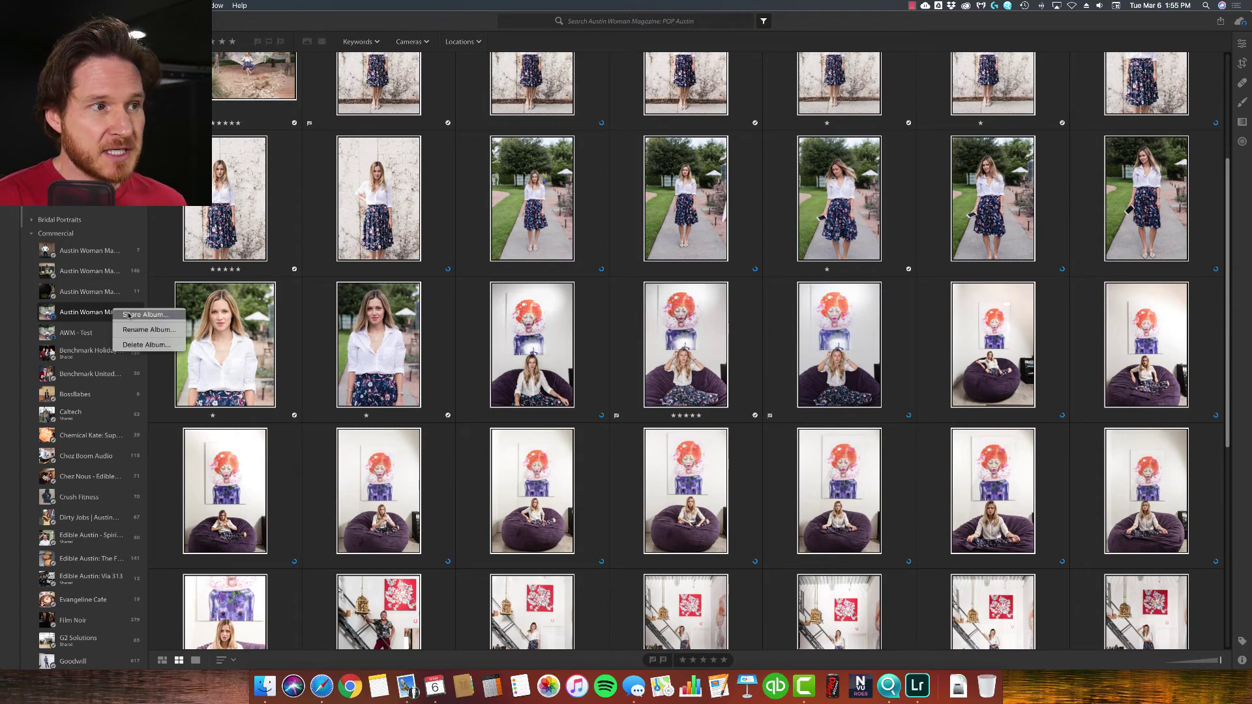